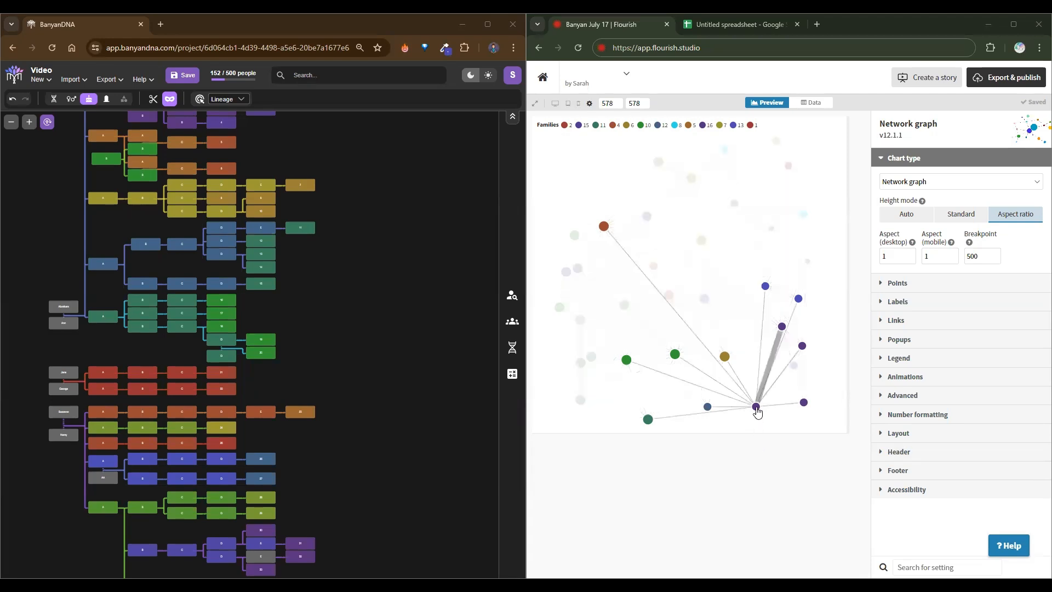
left_click(756, 408)
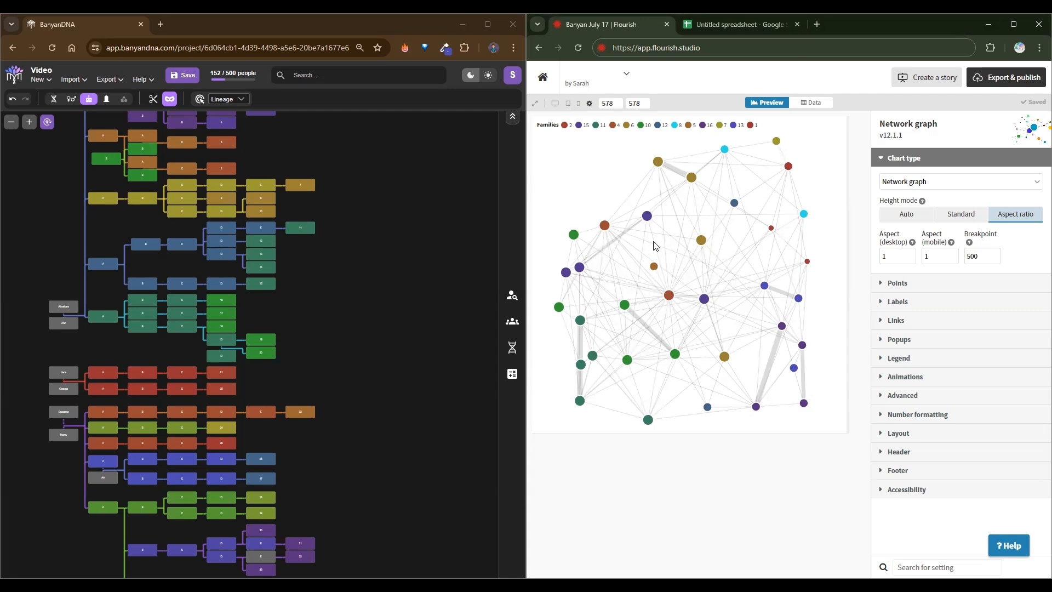
- Bring up the blank Google spreadsheet and run a new Validation calculation with 1000 trials in BanyanDNA
left_click(740, 24)
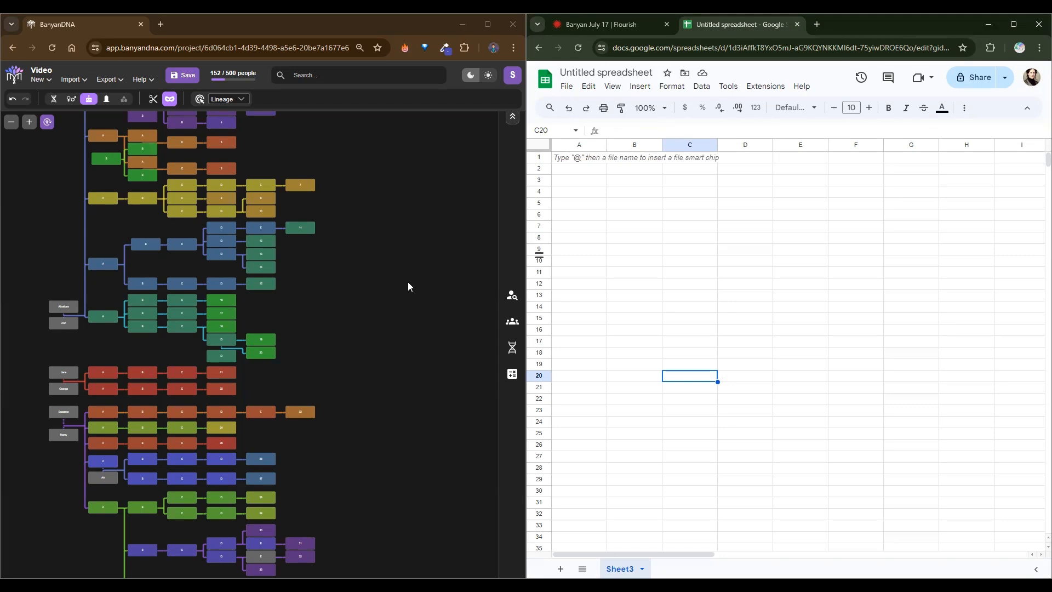
left_click(509, 379)
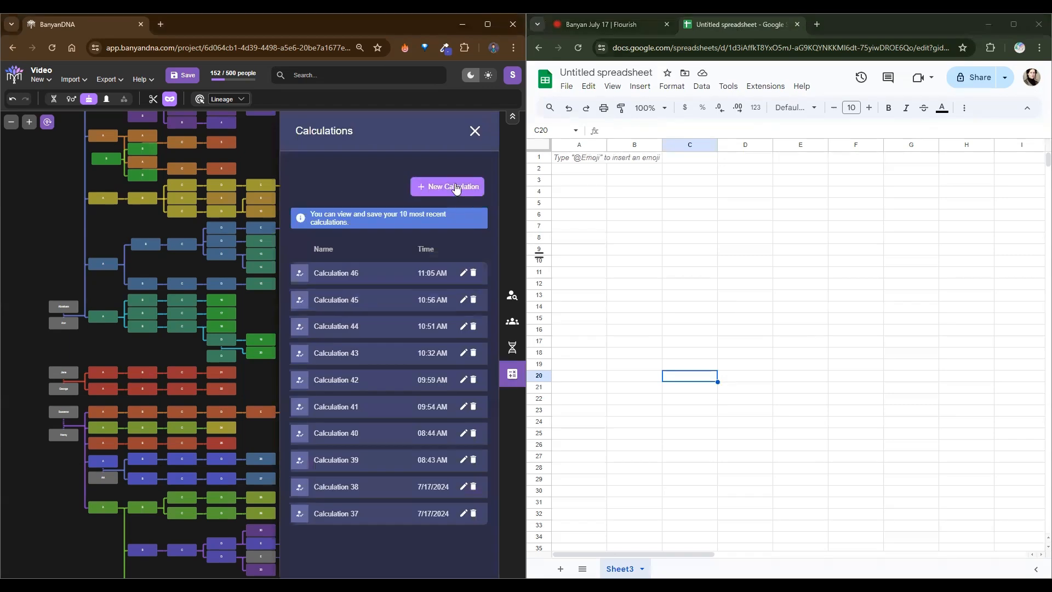
left_click(454, 187)
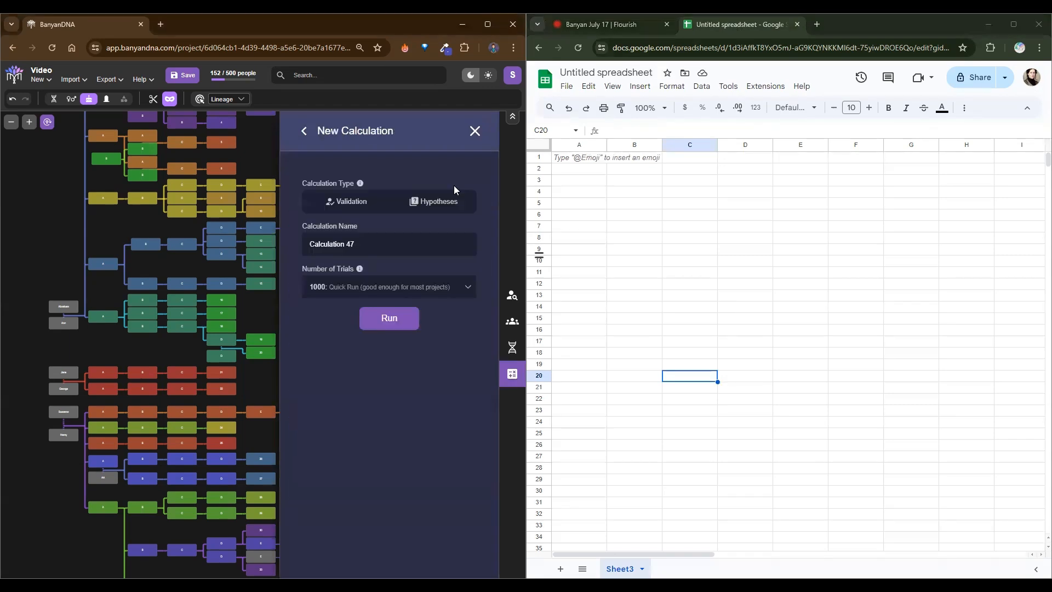
left_click(351, 207)
left_click(394, 324)
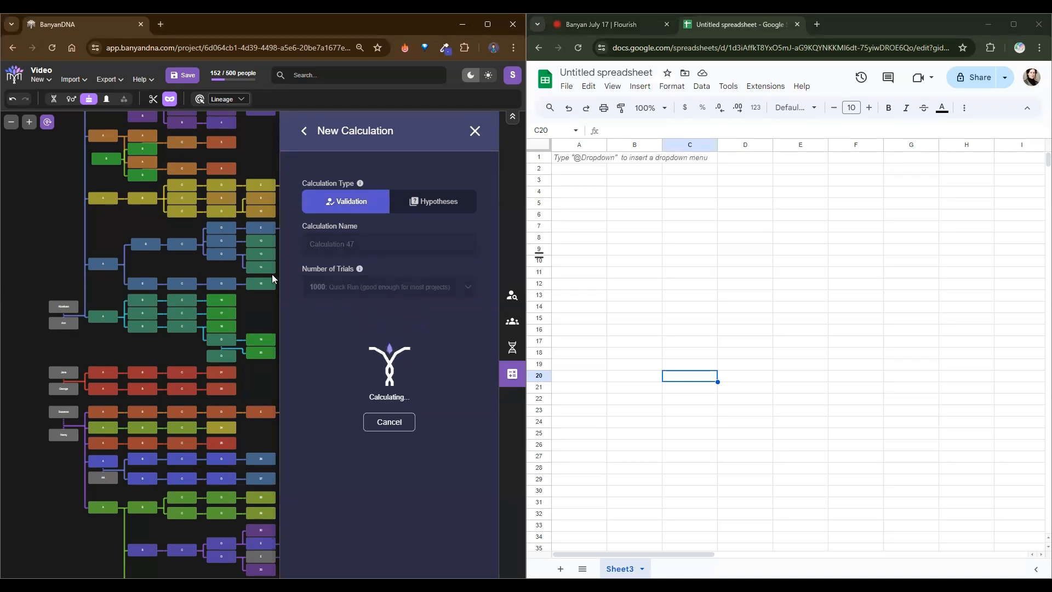
mouse_move(218, 190)
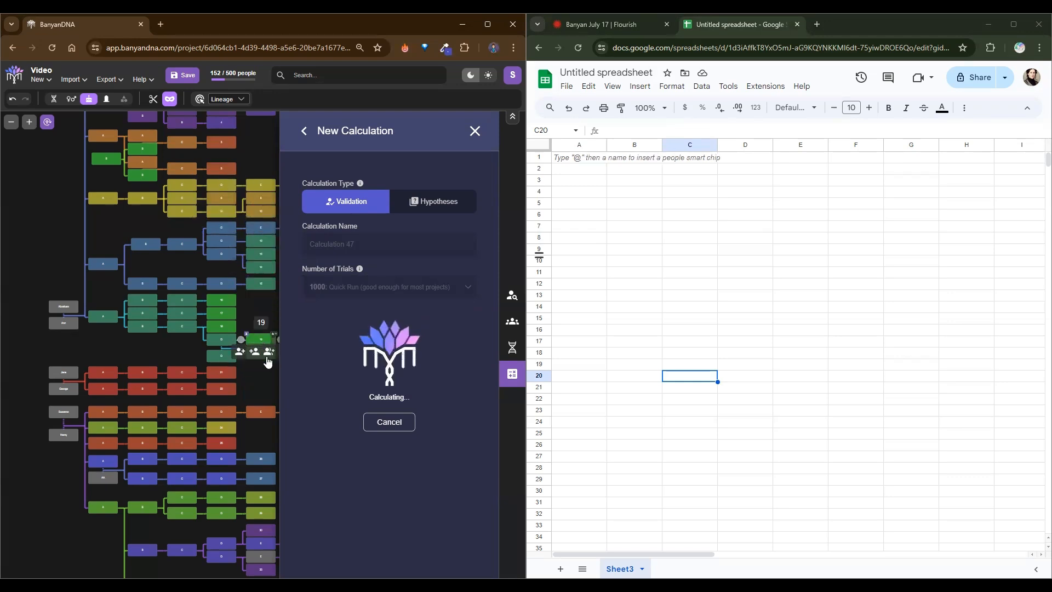
mouse_move(217, 328)
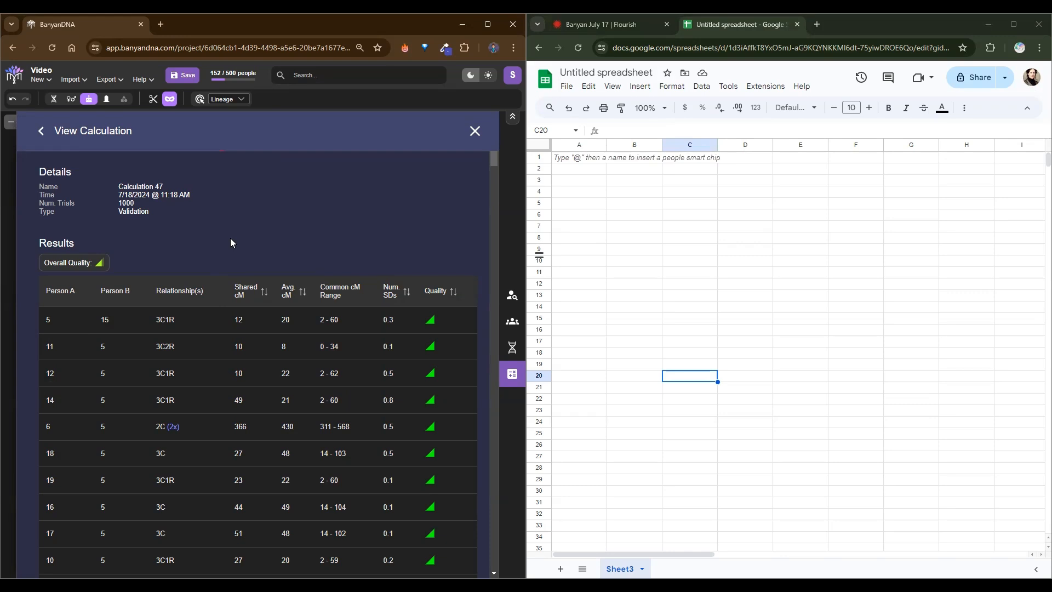
- Copy the whole calculation results page and paste it into the blank Google spreadsheet starting at cell A1
key("ctrl+a")
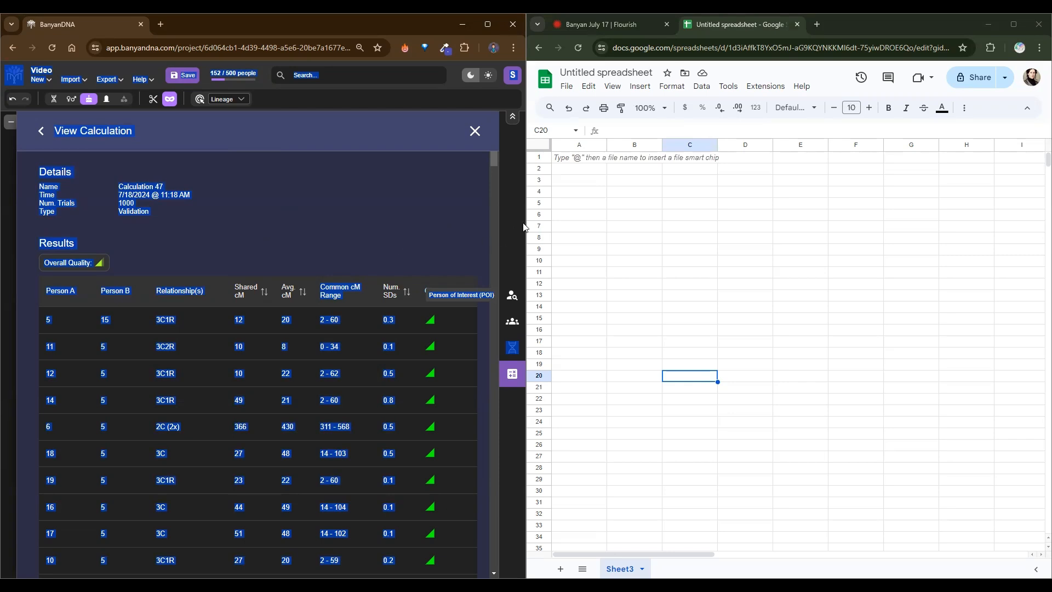
left_click(570, 162)
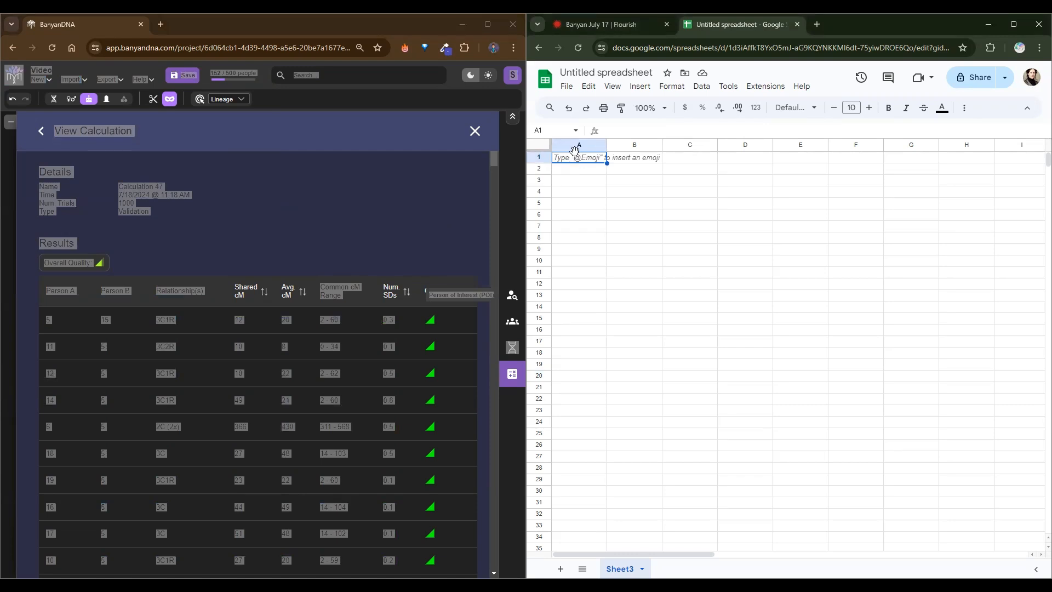
key("ctrl+v")
left_click(690, 236)
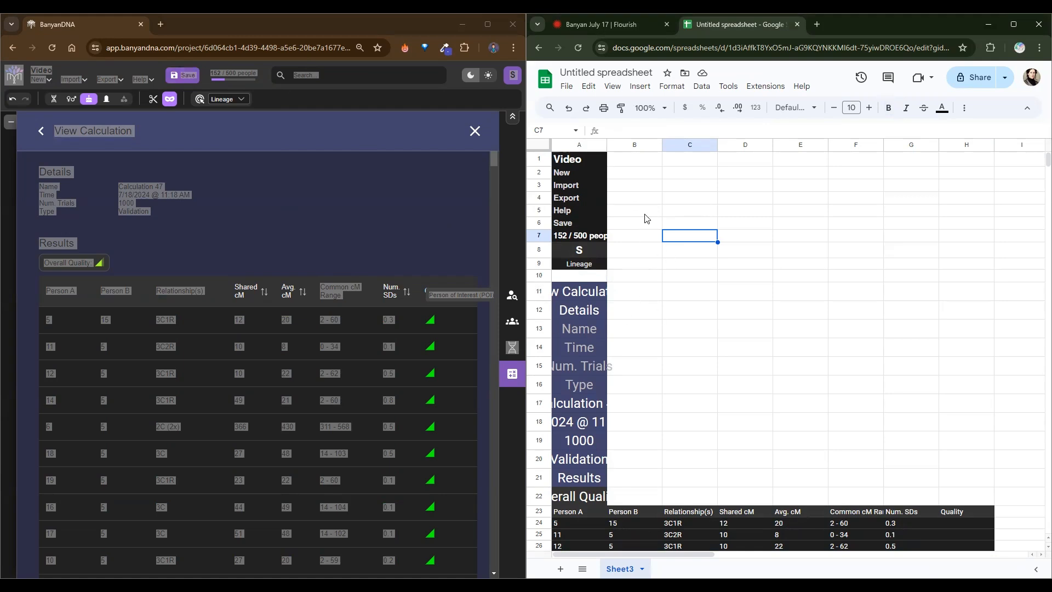
- Delete rows 1 to 22 above the Person A and Person B header row of the pasted results
left_click_drag(639, 161, 581, 496)
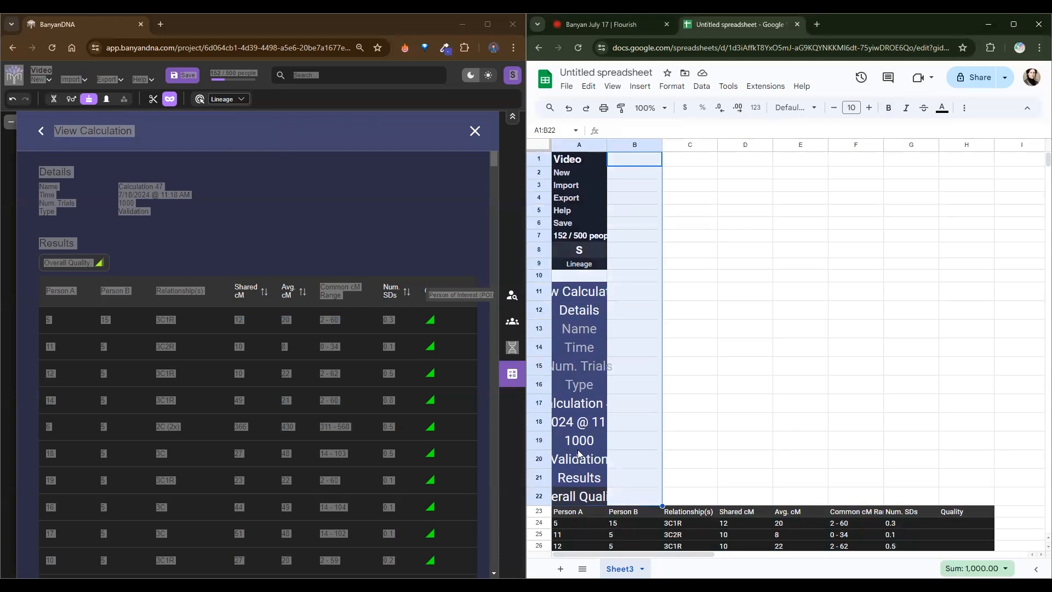
right_click(578, 452)
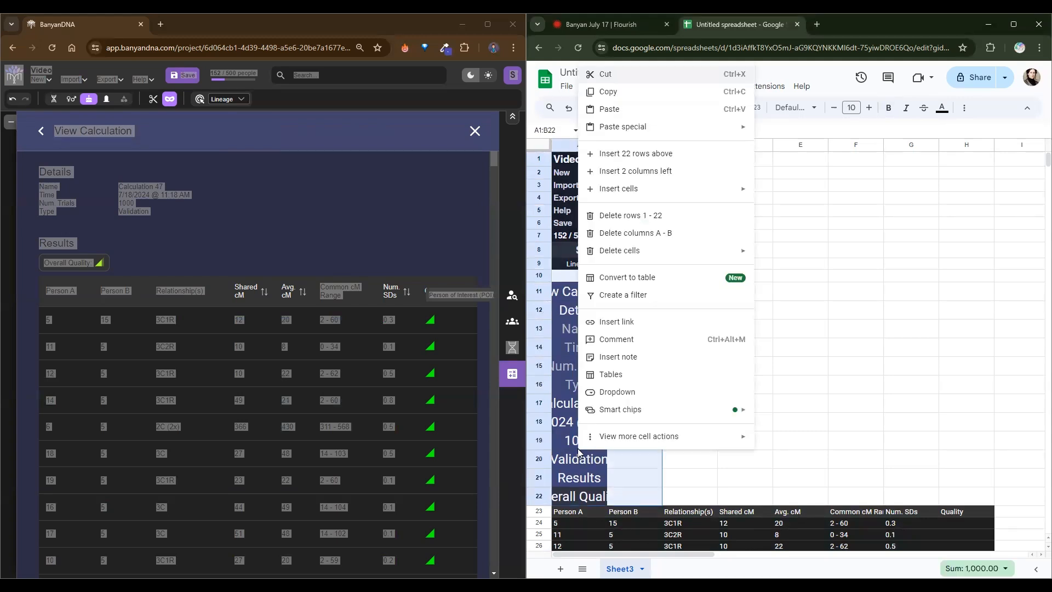
left_click(636, 219)
left_click(1012, 341)
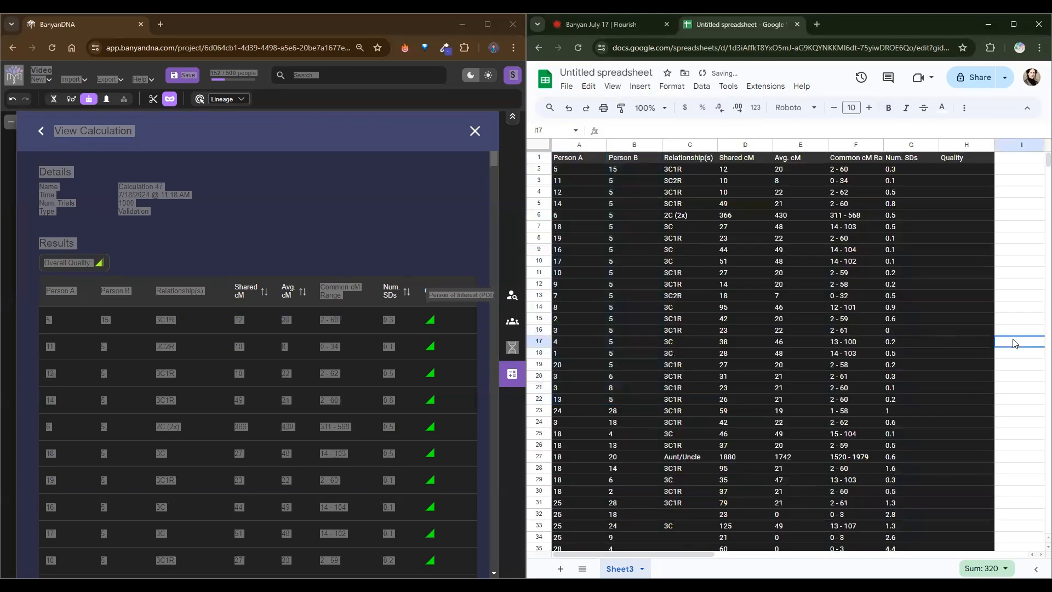
- Delete rows 167 to 324, the leftover tree labels below the pasted match data
scroll(998, 366, "down", 17)
scroll(997, 366, "down", 14)
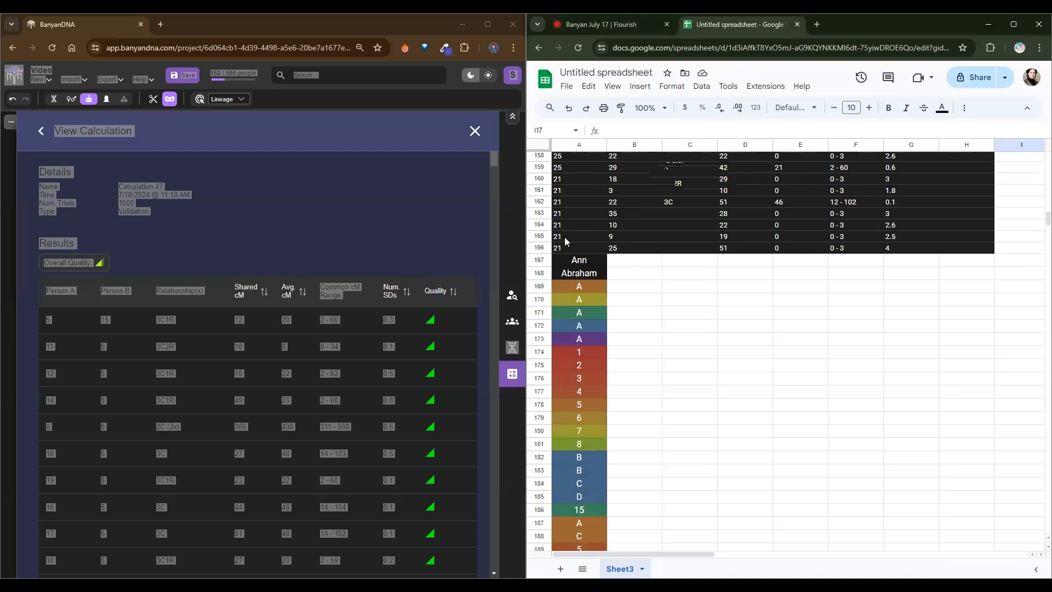
left_click(634, 274)
left_click_drag(617, 265, 610, 400)
scroll(608, 380, "down", 3)
scroll(608, 397, "down", 3)
scroll(603, 443, "down", 3)
scroll(600, 457, "down", 7)
scroll(599, 457, "down", 15)
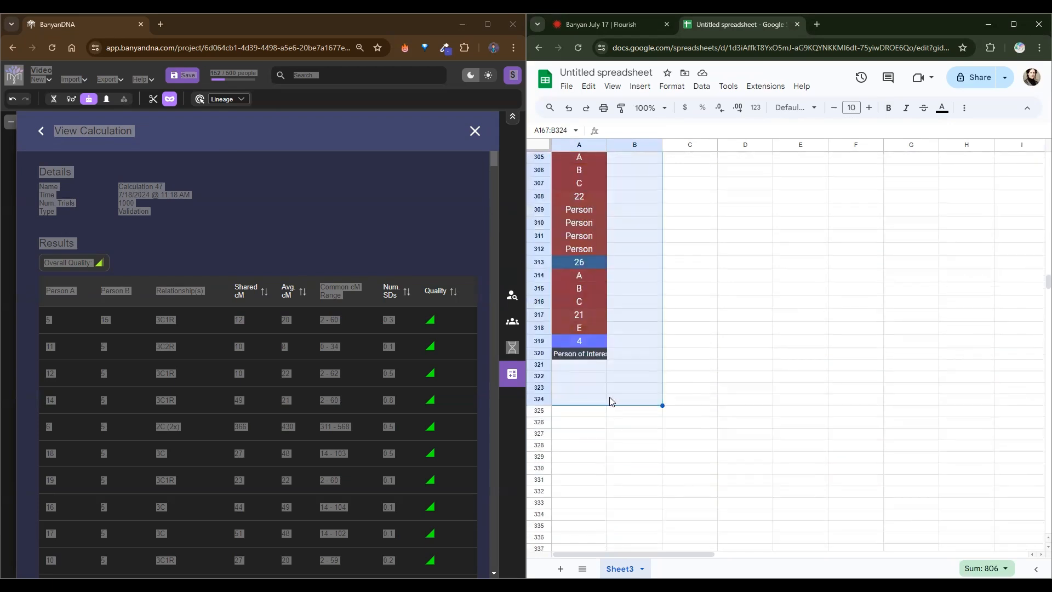
right_click(626, 309)
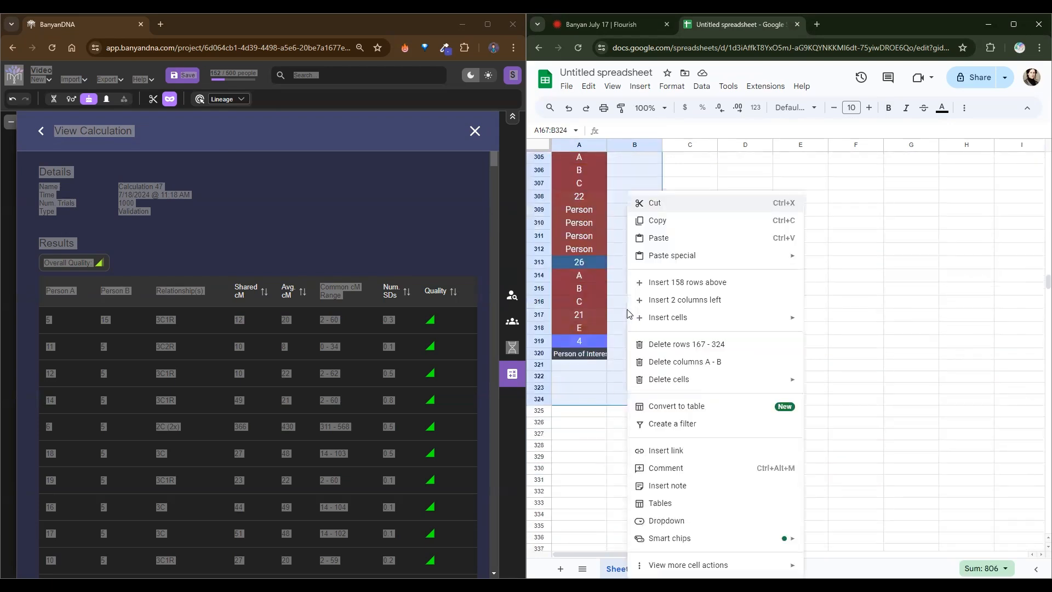
left_click(674, 350)
scroll(690, 336, "up", 20)
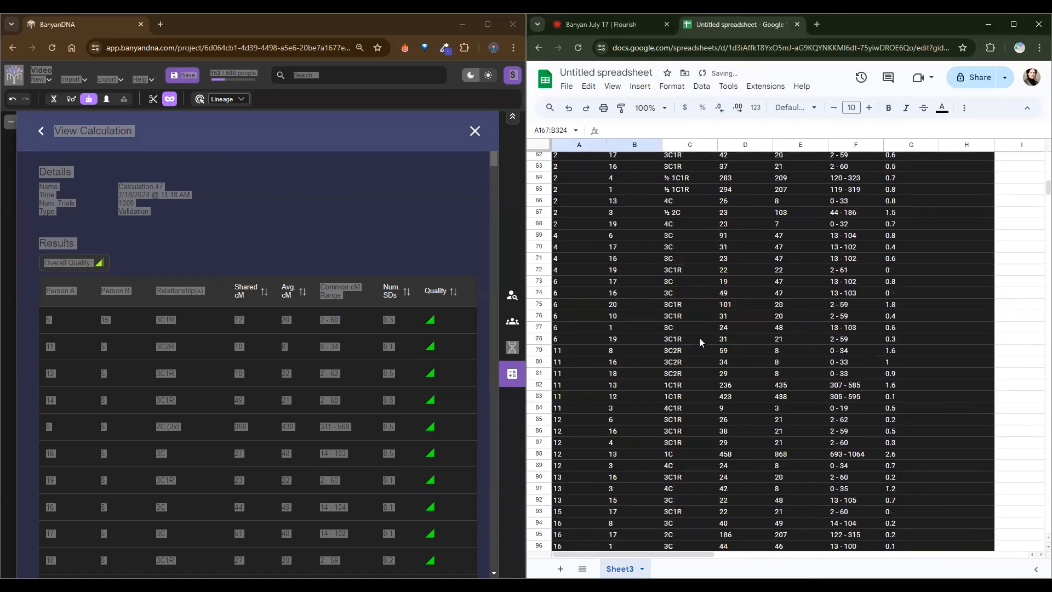
scroll(699, 339, "up", 8)
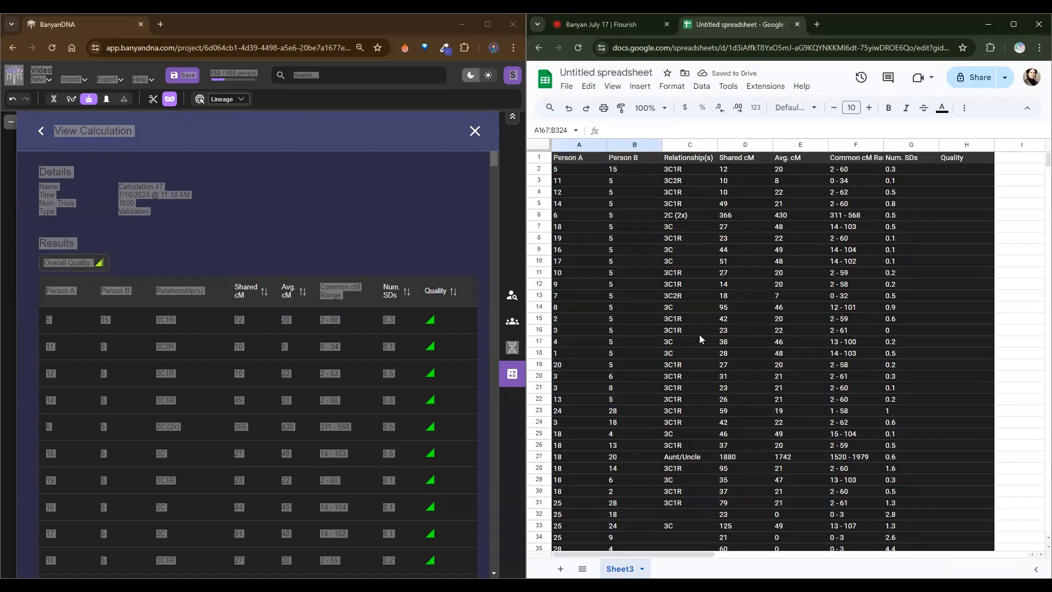
left_click(1024, 355)
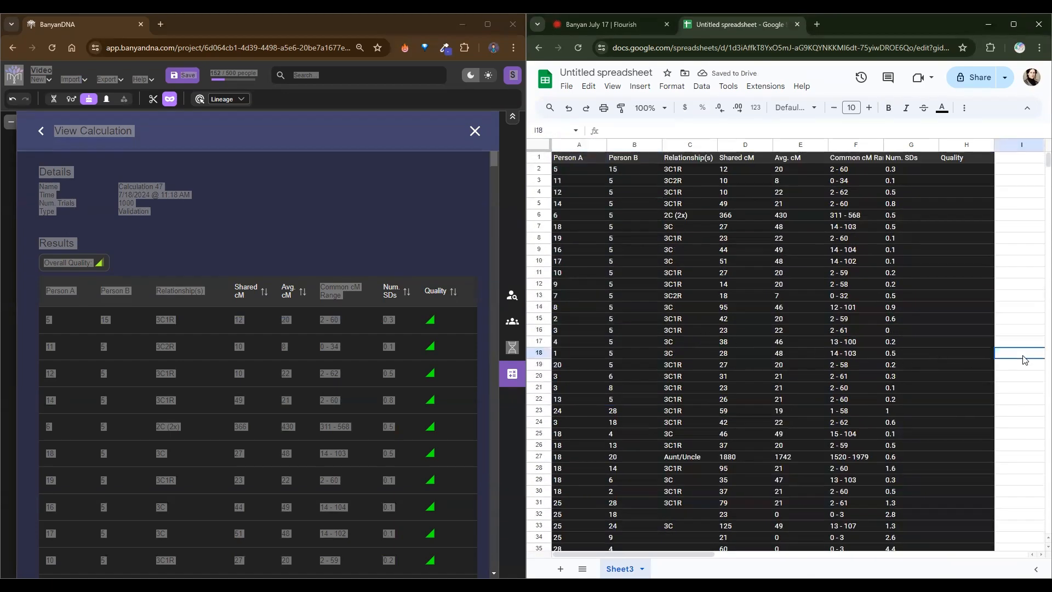
- Close the calculation results, rename the spreadsheet's sheet as Lines and add a new blank sheet
left_click(473, 134)
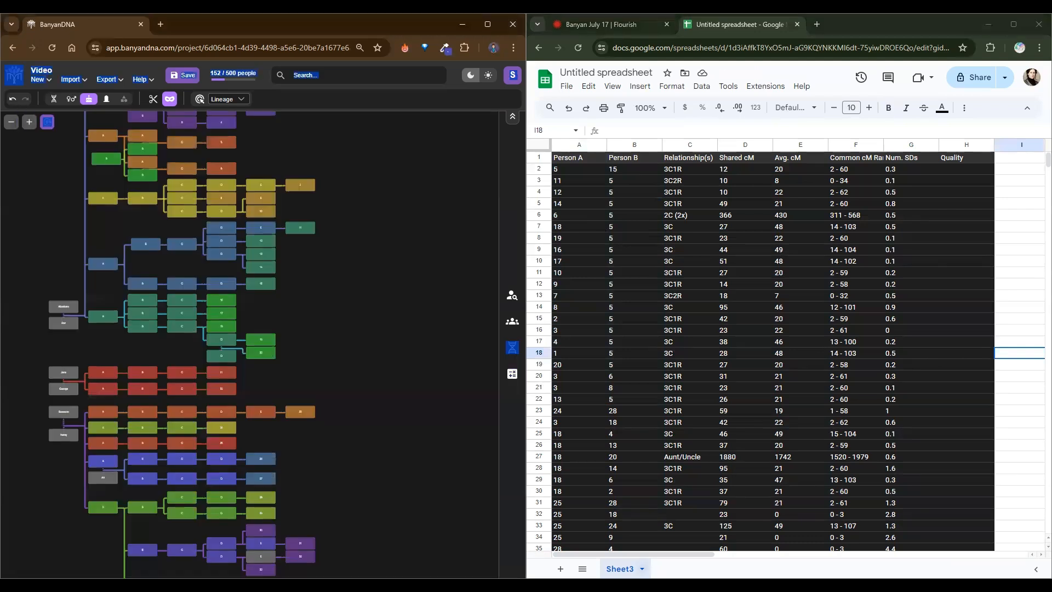
double_click(620, 569)
type("Lines")
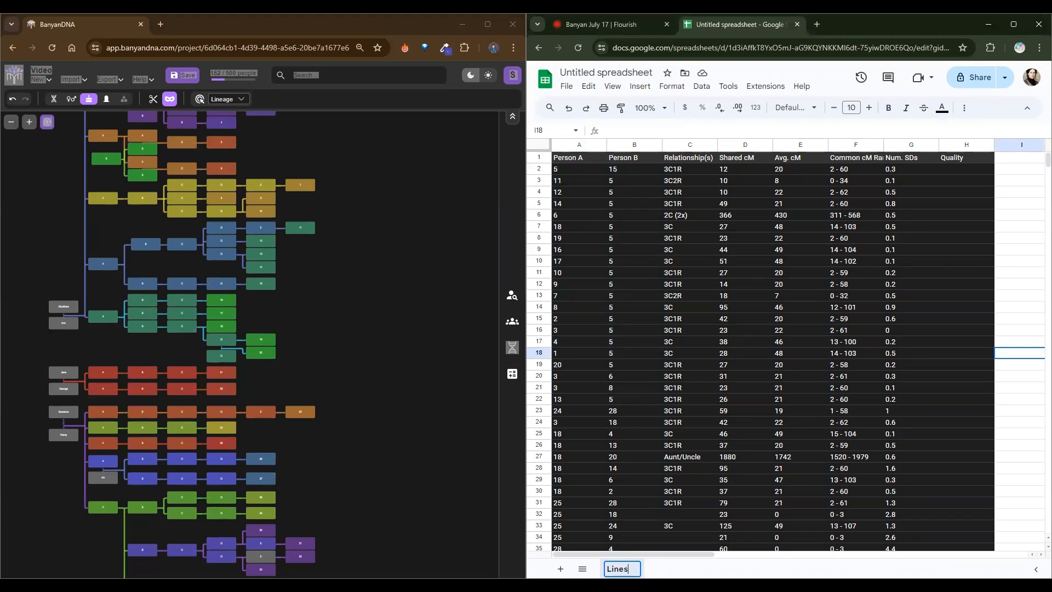
key("Return")
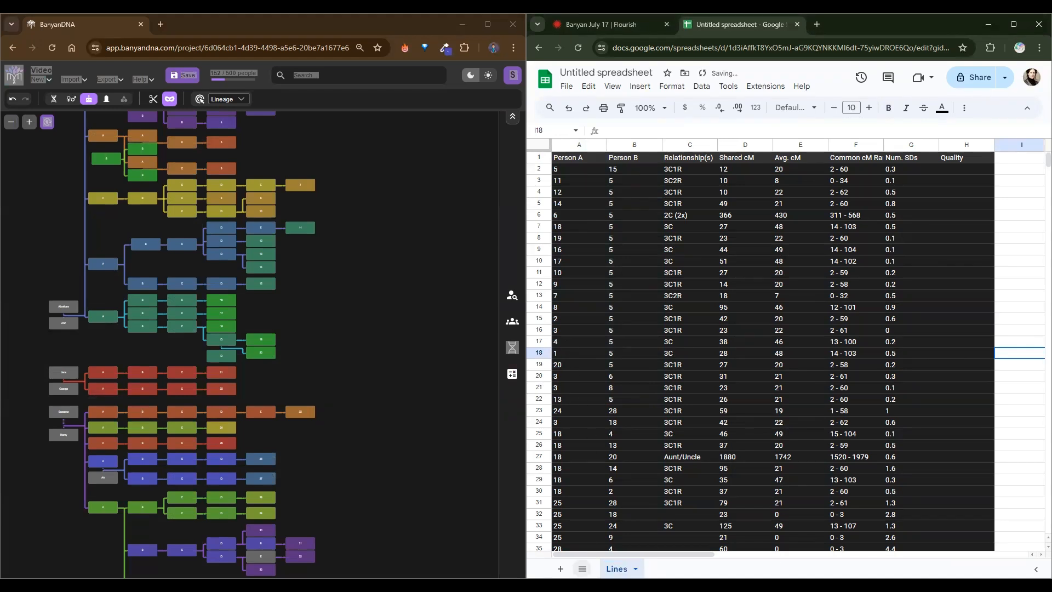
left_click(560, 568)
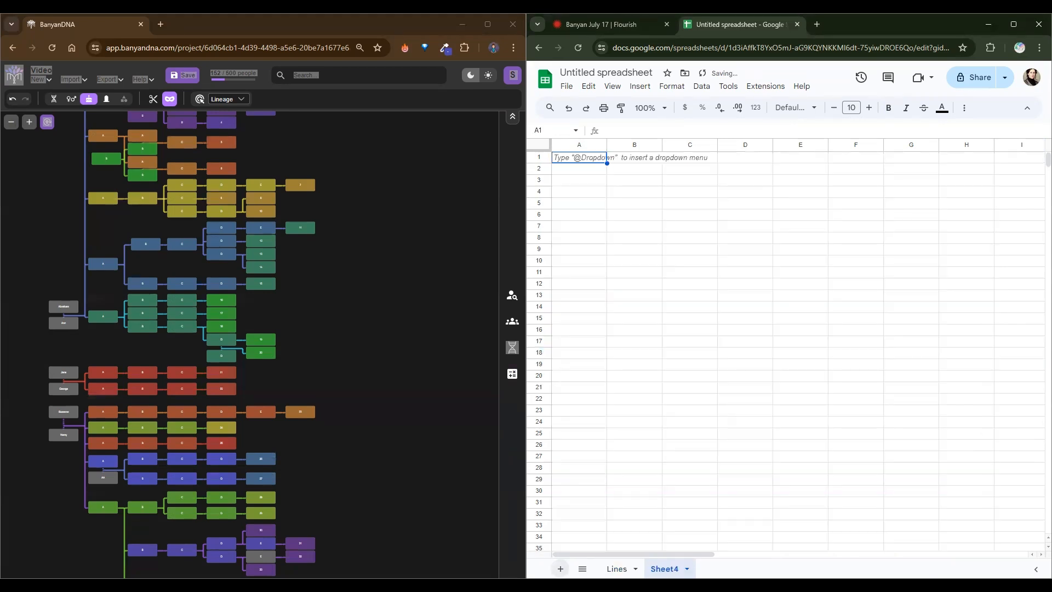
- Open the list of all people in BanyanDNA and filter it to DNA Tested: Yes
left_click(444, 360)
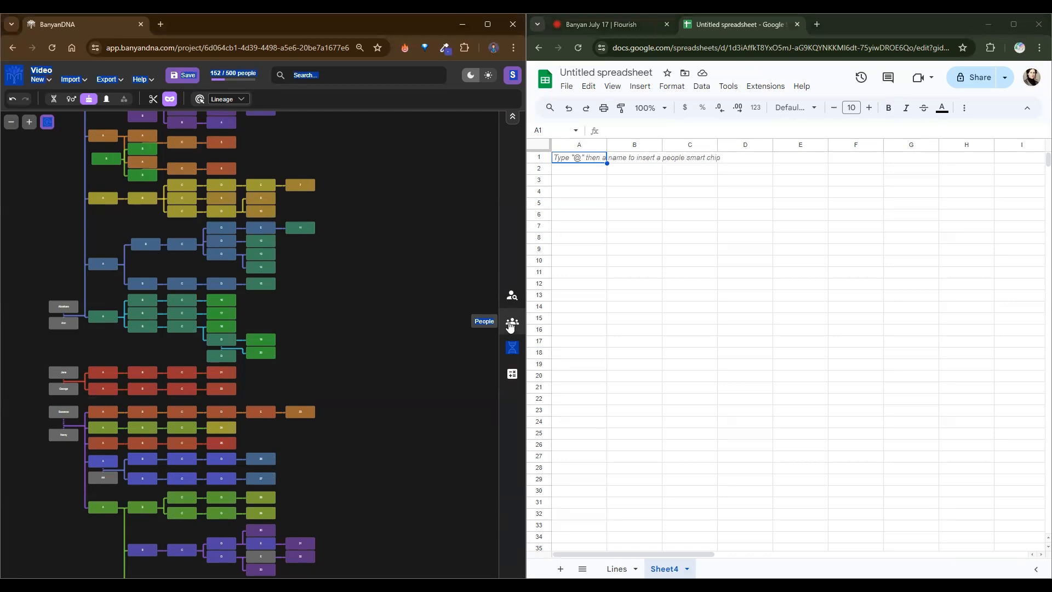
left_click(511, 324)
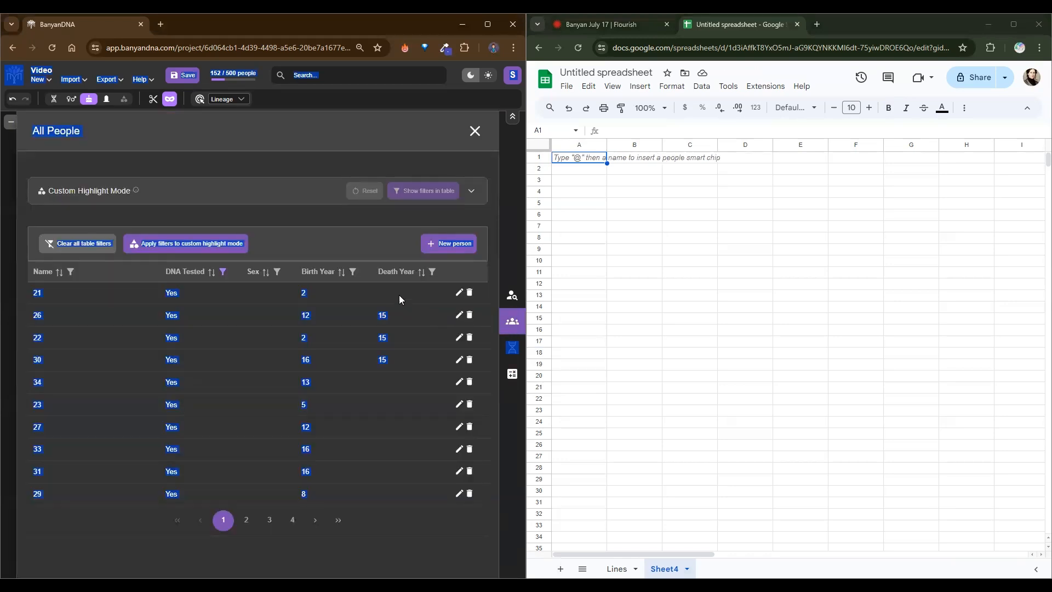
left_click(223, 271)
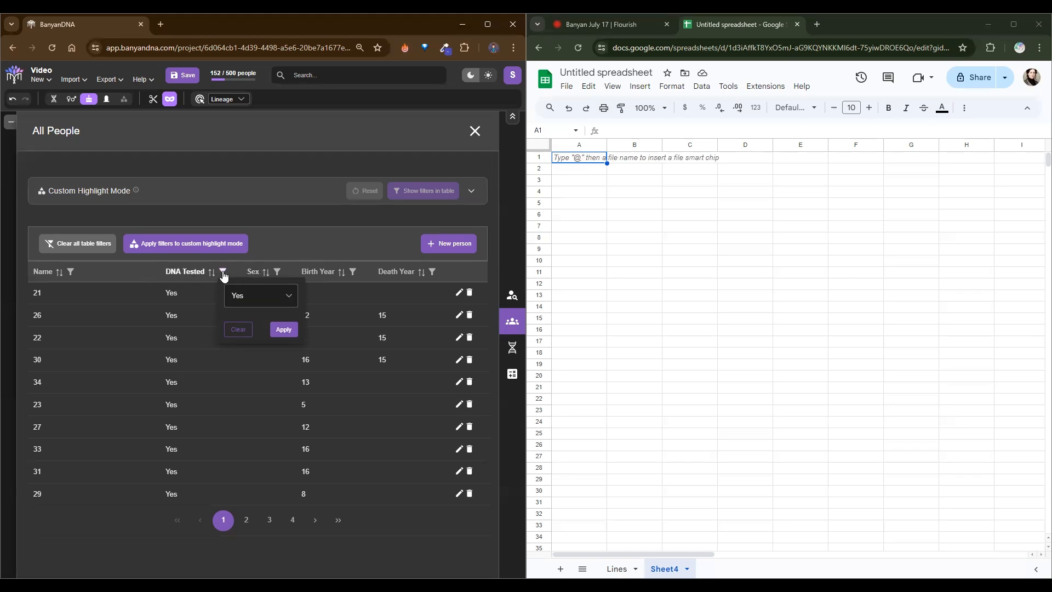
left_click(265, 303)
left_click(239, 326)
left_click(283, 329)
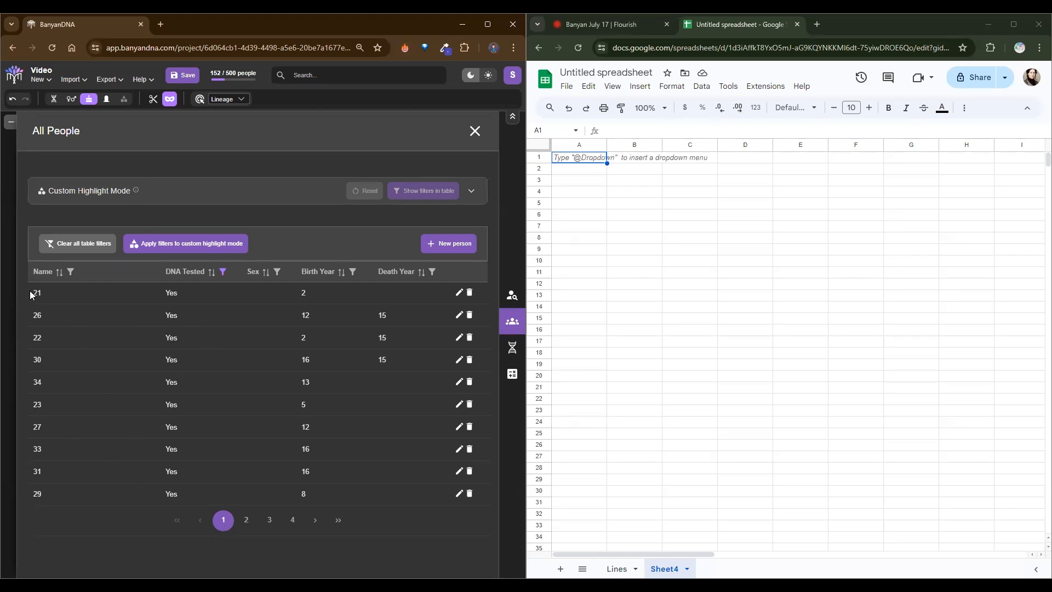
- Copy the first page of DNA-tested people and paste it at cell A1 of the new sheet
left_click_drag(36, 295, 62, 303)
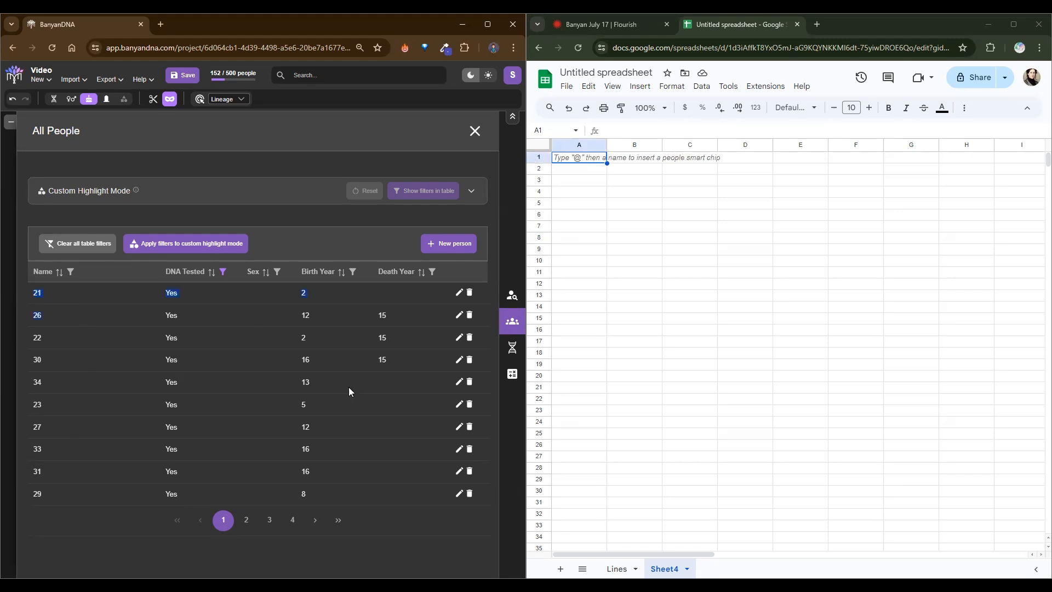
left_click_drag(414, 495, 424, 499)
key("ctrl+c")
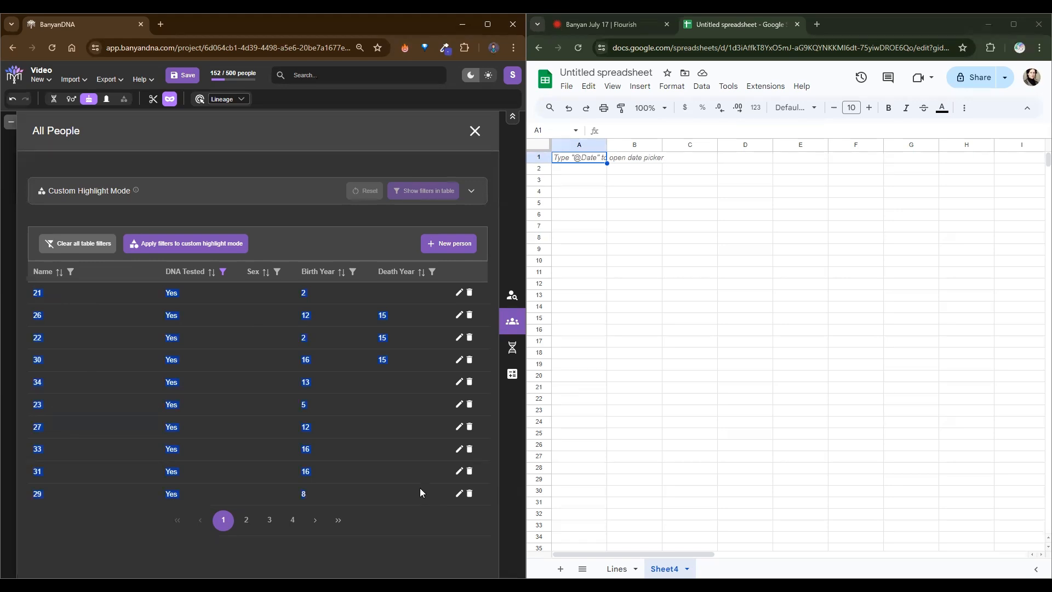
left_click(567, 163)
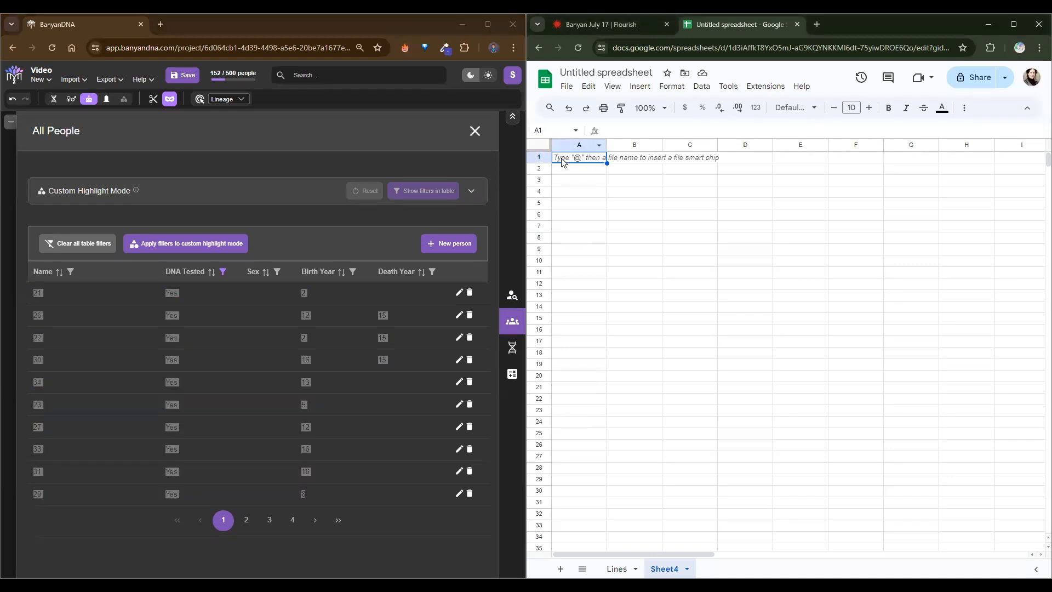
key("ctrl+v")
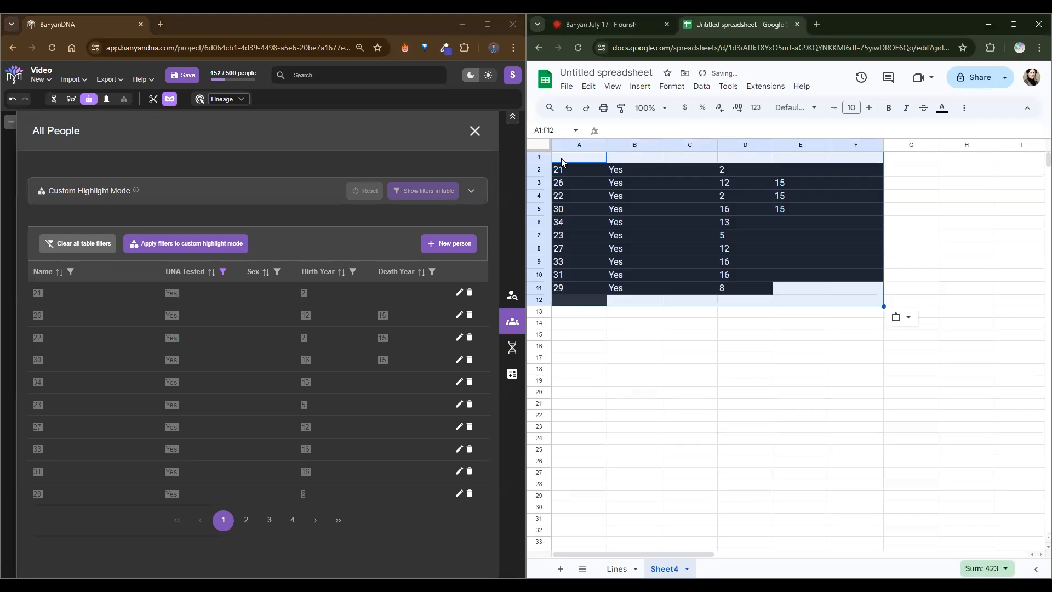
left_click(617, 351)
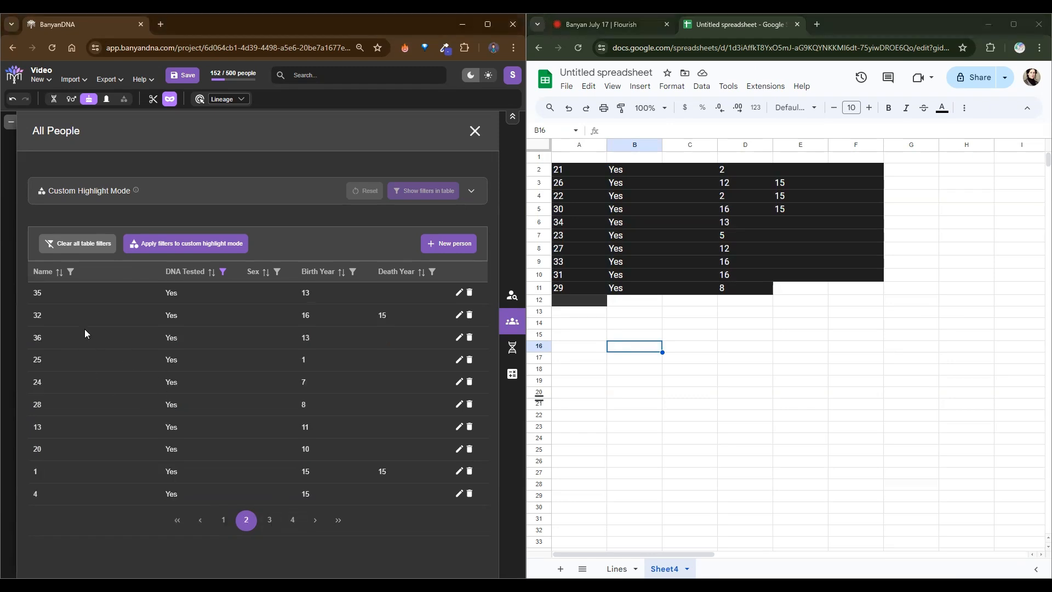
- Copy the second page of DNA-tested people and paste it at cell A13, below the first block
left_click_drag(26, 289, 74, 304)
left_click_drag(397, 490, 420, 500)
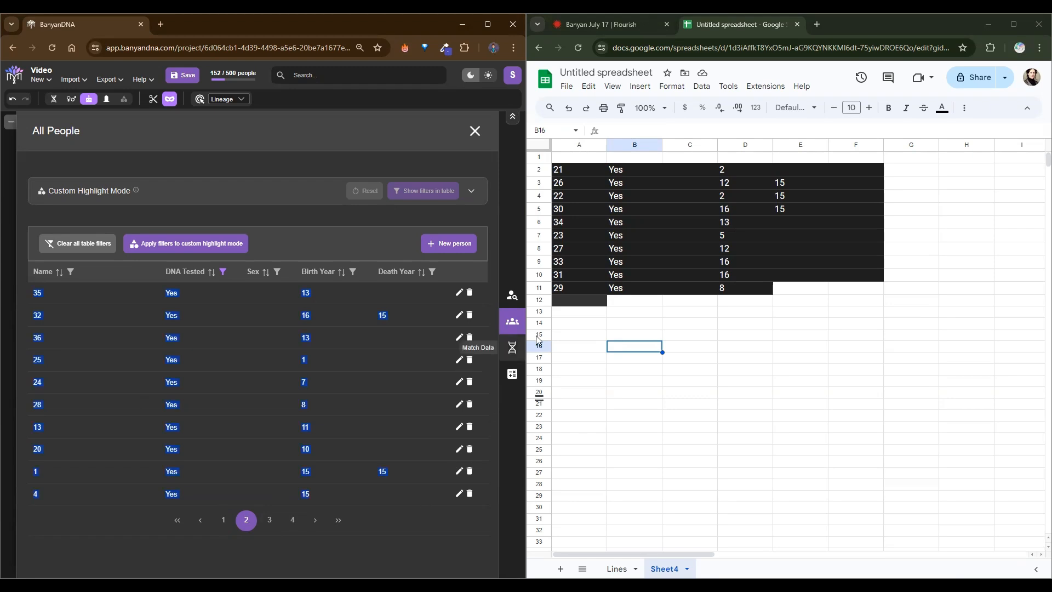
left_click(566, 312)
type("Name\tDNA Tested\tSex\tBirth Year\tDeath Year 35\tYes\t\t13 32\tYes\t\t16\t15 36\tYes\t\t13 25\tYes\t\t1 24\tYes\t\t7 28\tYes\t\t8 13\tYes\t\t11 20\tYes\t\t10 1\tYes\t\t15\t15 4\tYes\t\t15")
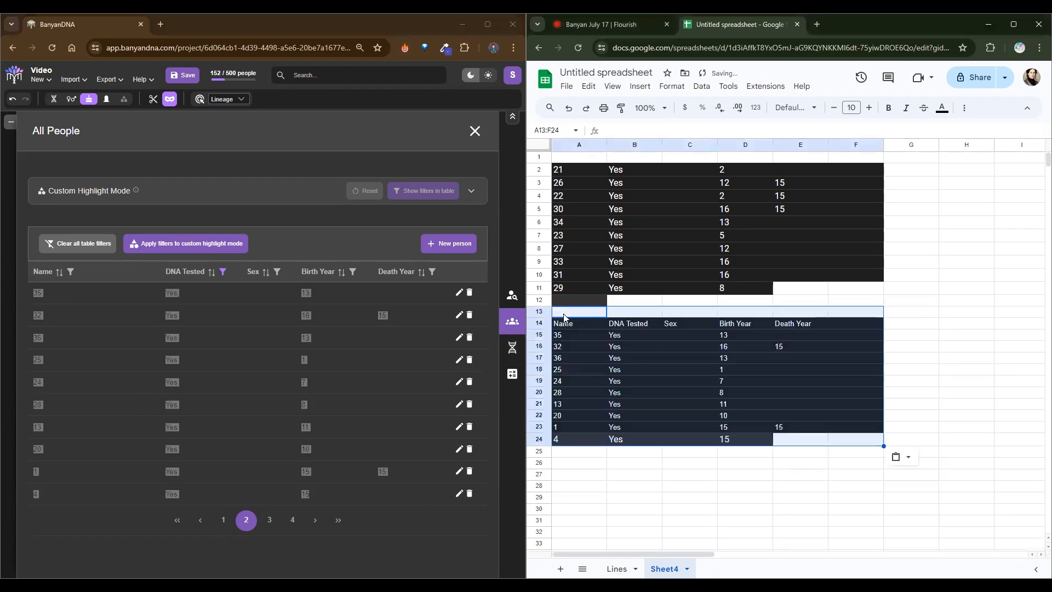
- Copy the third page of DNA-tested people and paste it at cell A25, below the second block
left_click(268, 521)
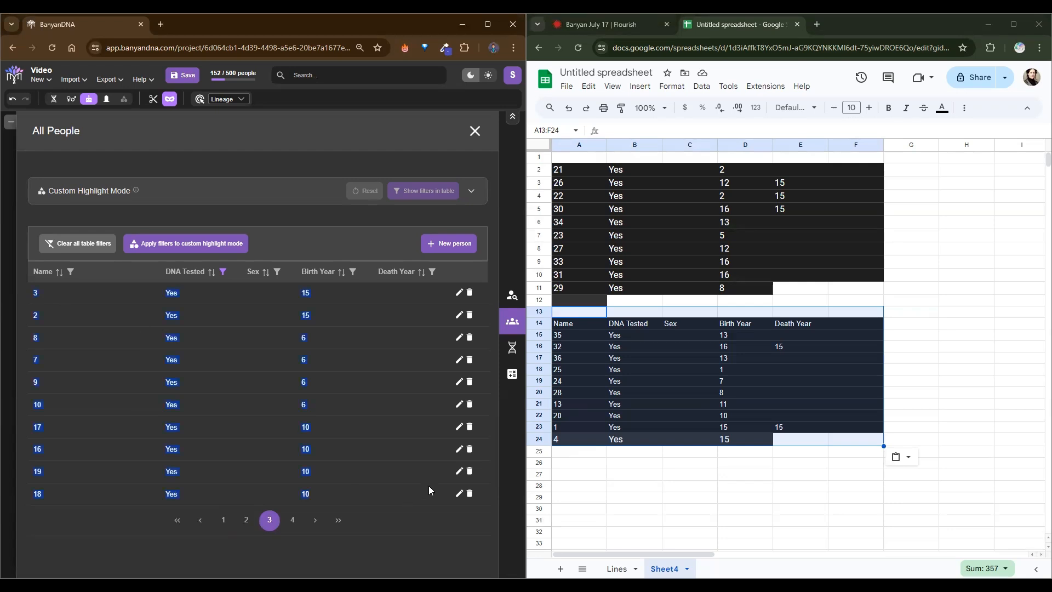
left_click(568, 453)
type("Name\tDNA Tested\tSex\tBirth Year\tDeath Year 3\tYes\t\t15 2\tYes\t\t15 8\tYes\t\t6 7\tYes\t\t6 9\tYes\t\t6 10\tYes\t\t6 17\tYes\t\t10 16\tYes\t\t10 19\tYes\t\t10 18\tYes\t\t10")
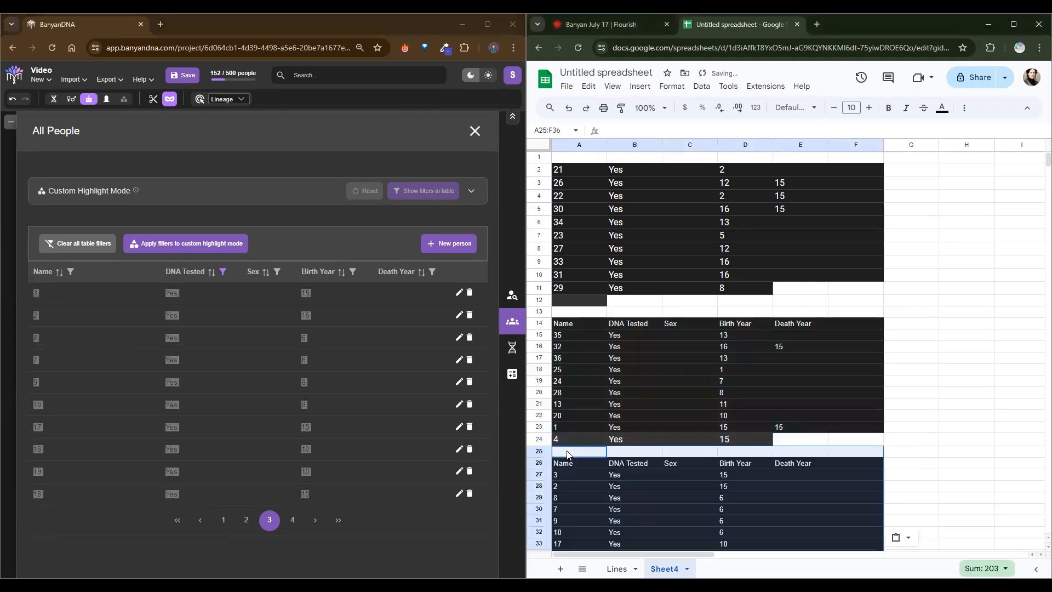
- Copy the fourth page of DNA-tested people and paste it at cell A37, below the third block
left_click(293, 520)
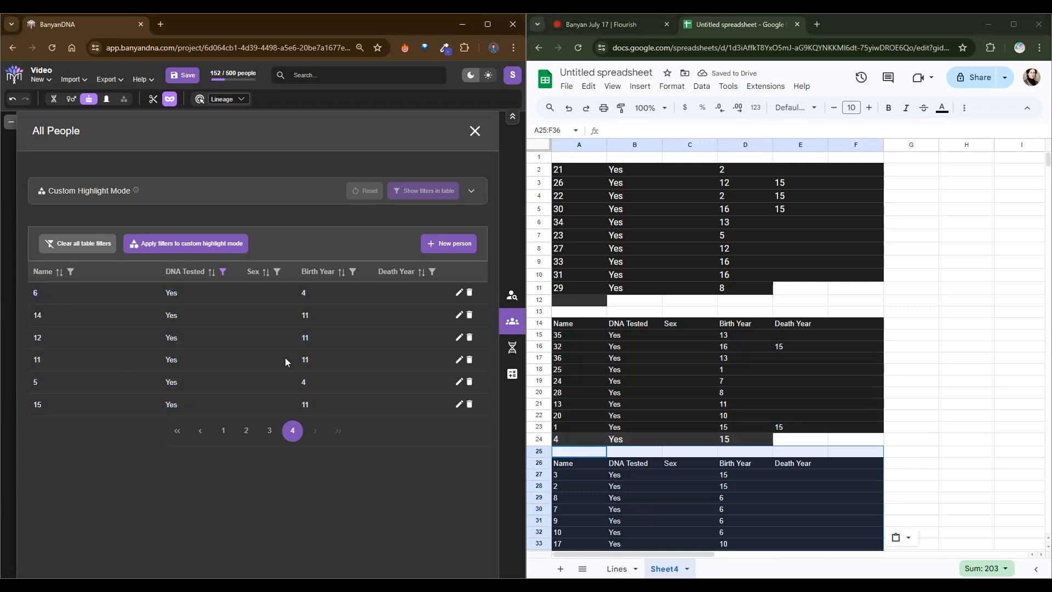
left_click_drag(346, 406, 397, 416)
scroll(581, 438, "down", 3)
left_click(570, 480)
type("Name\tDNA Tested\tSex\tBirth Year\tDeath Year 6\tYes\t\t4 14\tYes\t\t11 12\tYes\t\t11 11\tYes\t\t11 5\tYes\t\t4 15\tYes\t\t11")
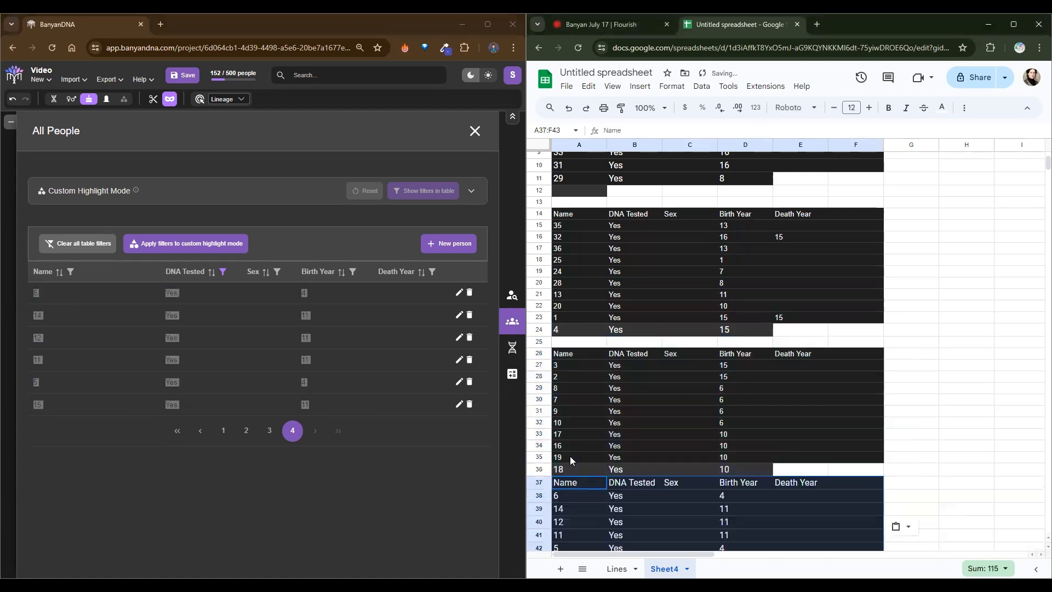
- Delete the repeated header row 37 above the last pasted block
left_click(934, 435)
scroll(935, 439, "down", 3)
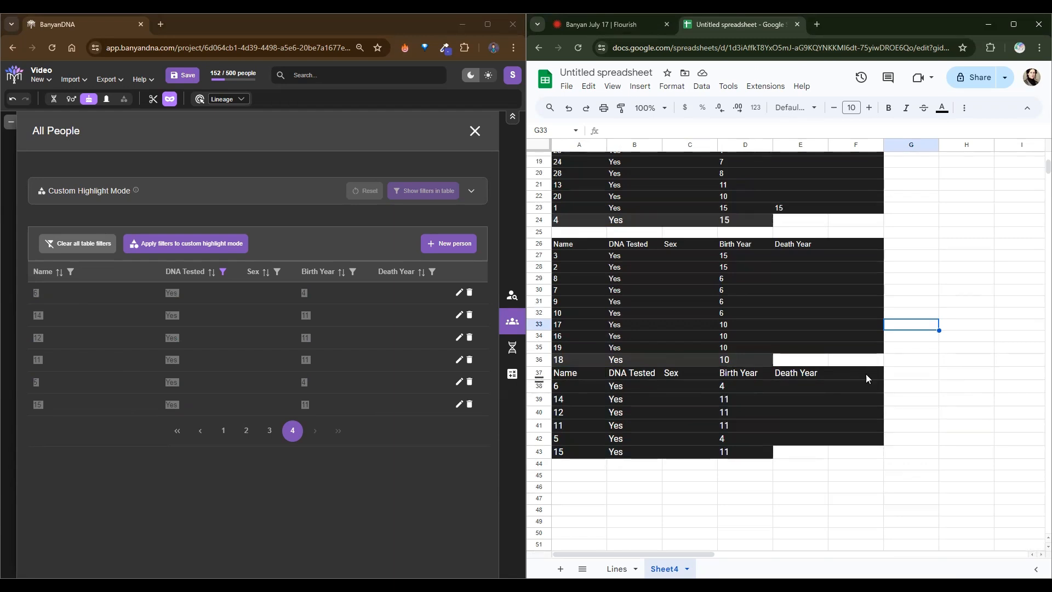
left_click(894, 377)
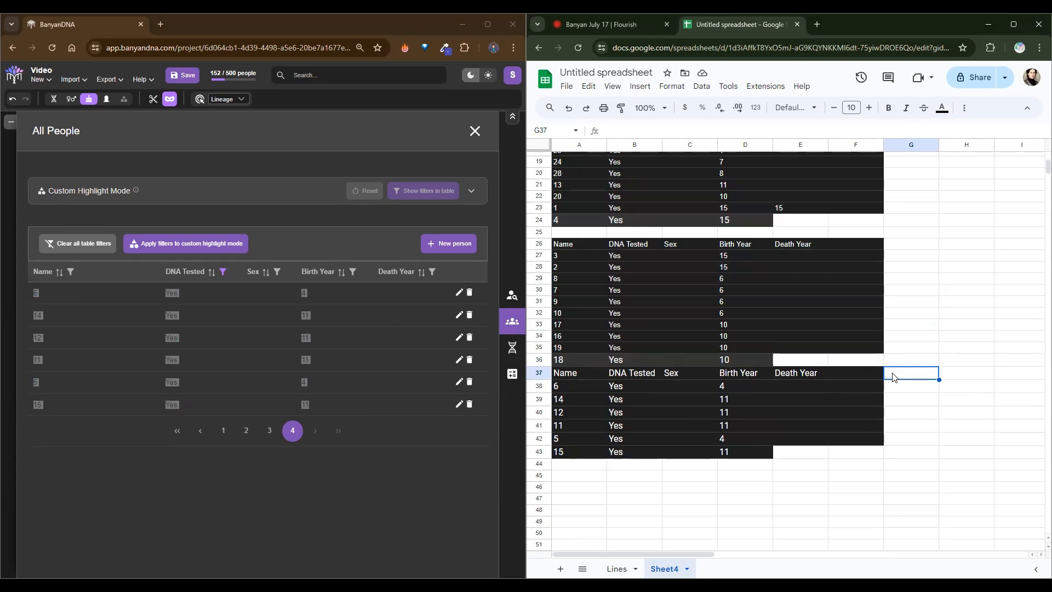
right_click(894, 377)
left_click(913, 300)
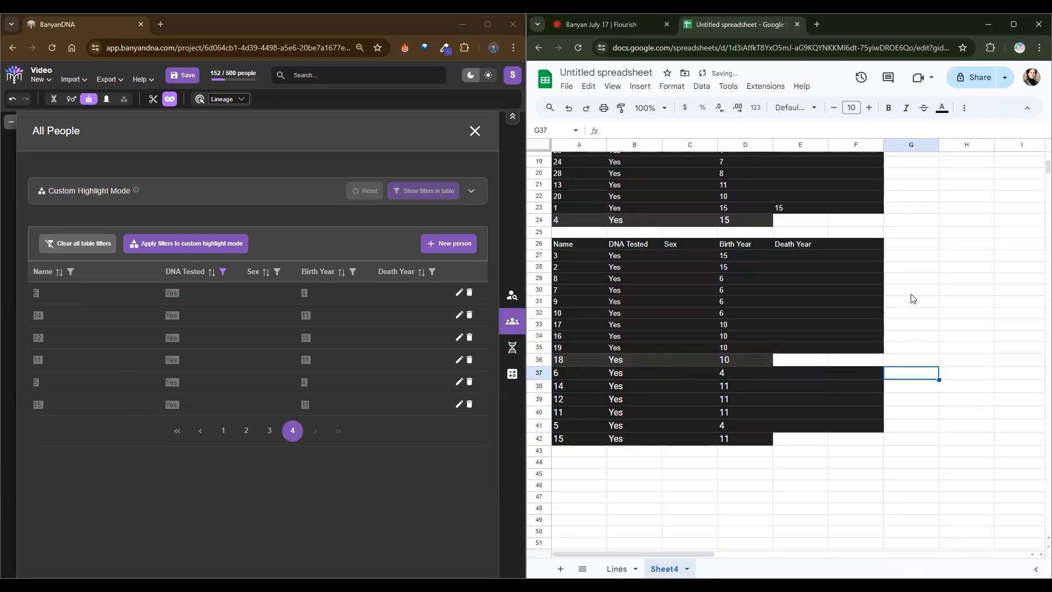
- Delete the repeated header row 26 and the blank row 25 above the third block
left_click(904, 248)
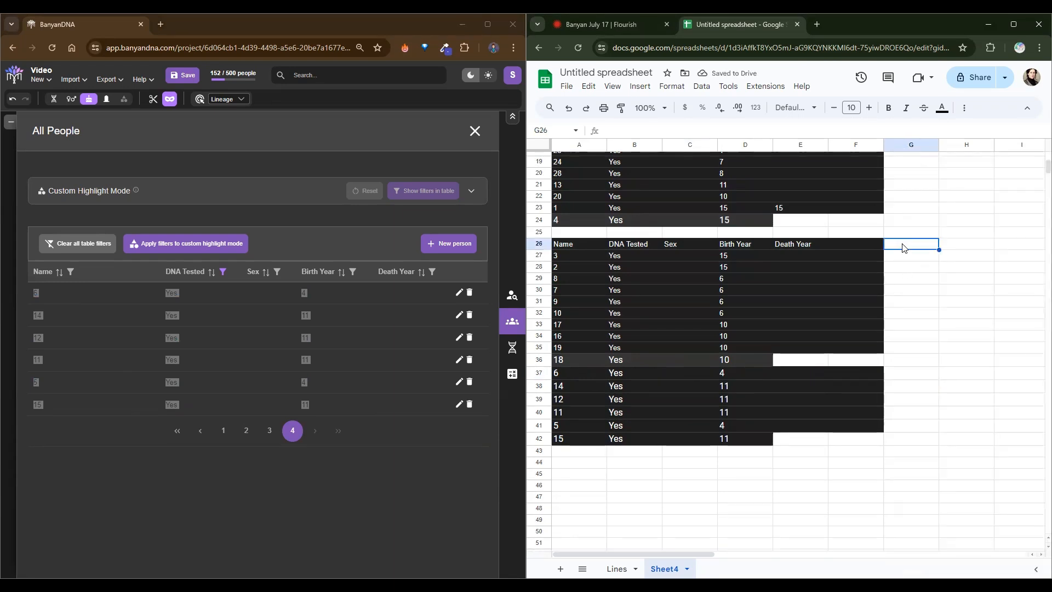
right_click(904, 247)
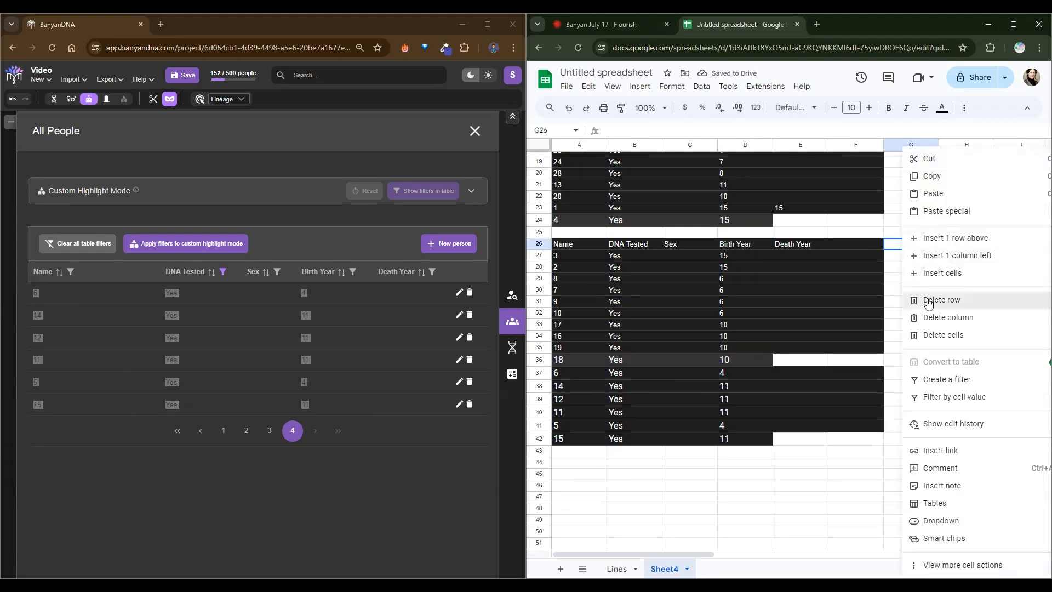
left_click(928, 300)
left_click(913, 234)
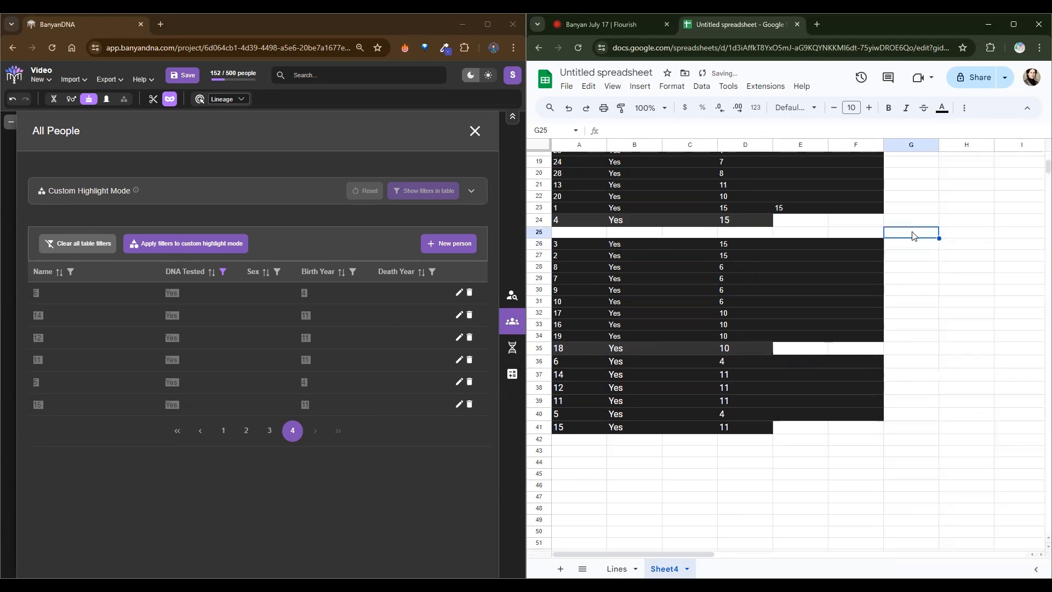
right_click(913, 236)
left_click(927, 296)
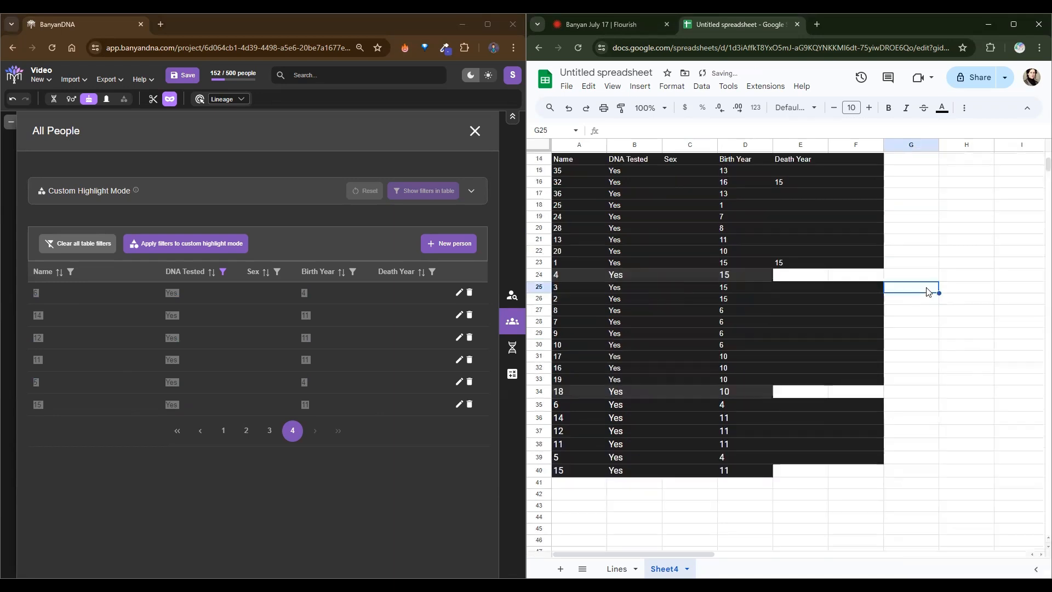
- Delete rows 12 to 14, the blank rows and repeated header between the first and second blocks
scroll(928, 291, "up", 3)
left_click_drag(904, 270, 905, 248)
right_click(905, 251)
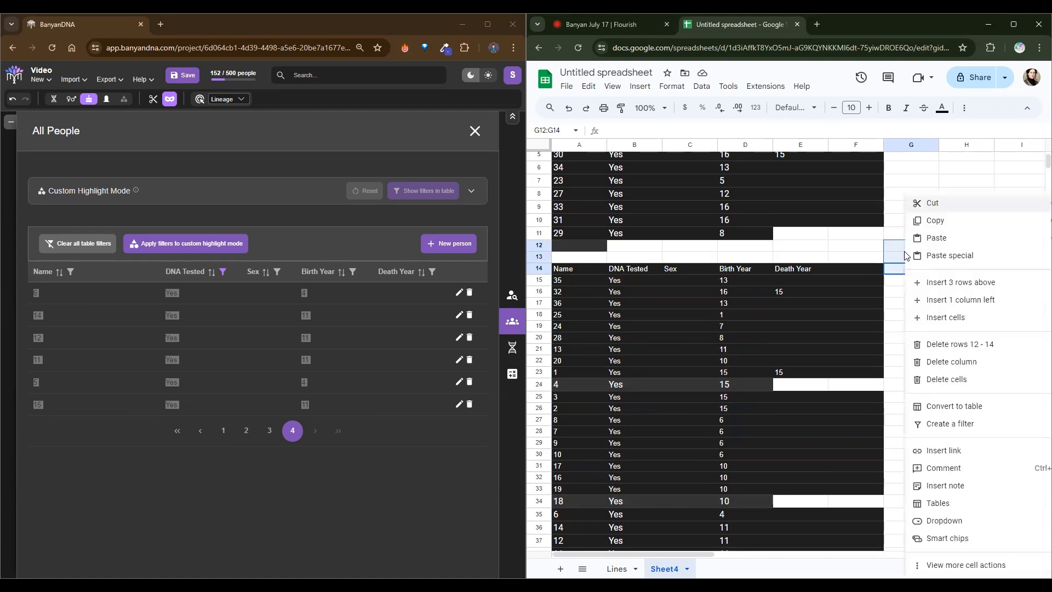
left_click(924, 344)
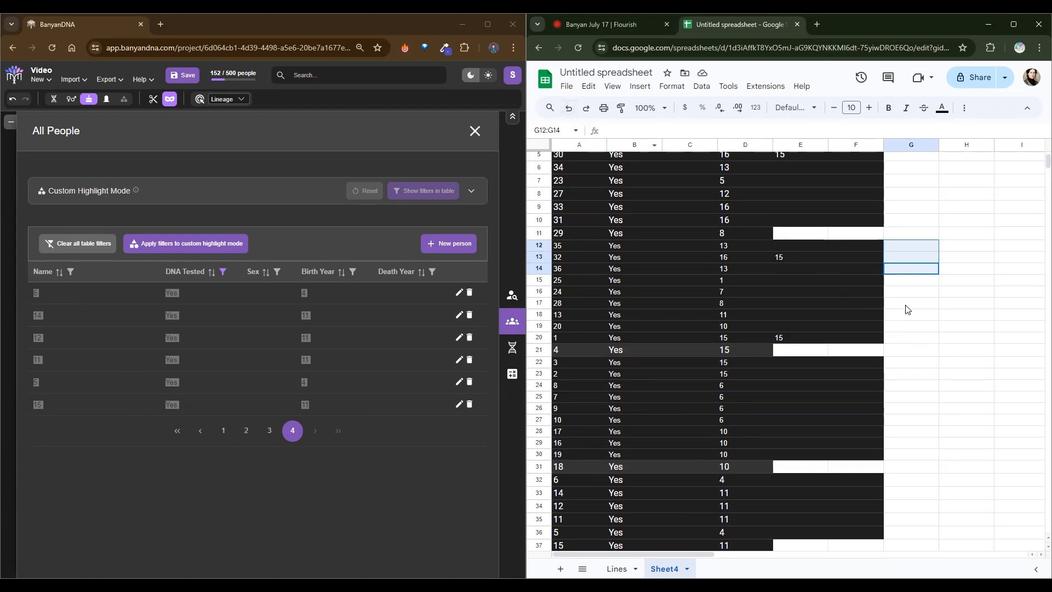
- Sort the sheet A to Z by column A and check the ordered list down to its end
scroll(907, 308, "up", 2)
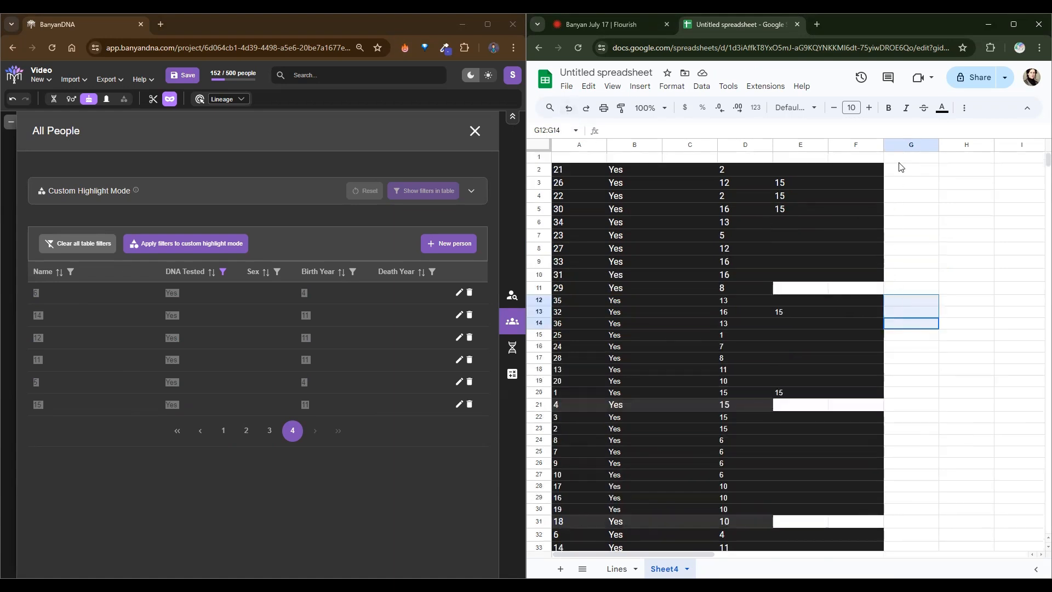
left_click(919, 199)
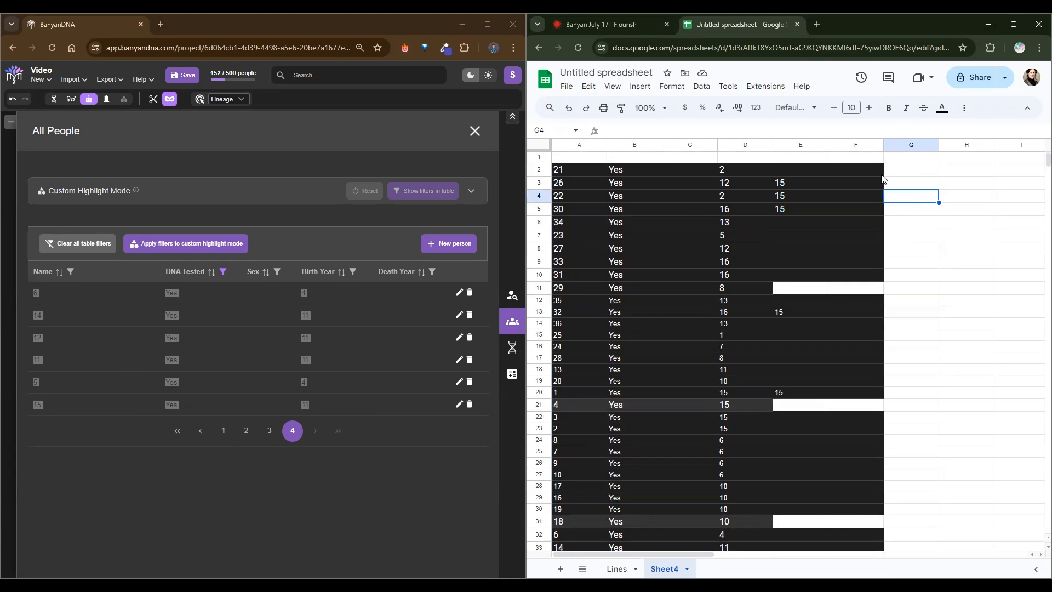
left_click(599, 145)
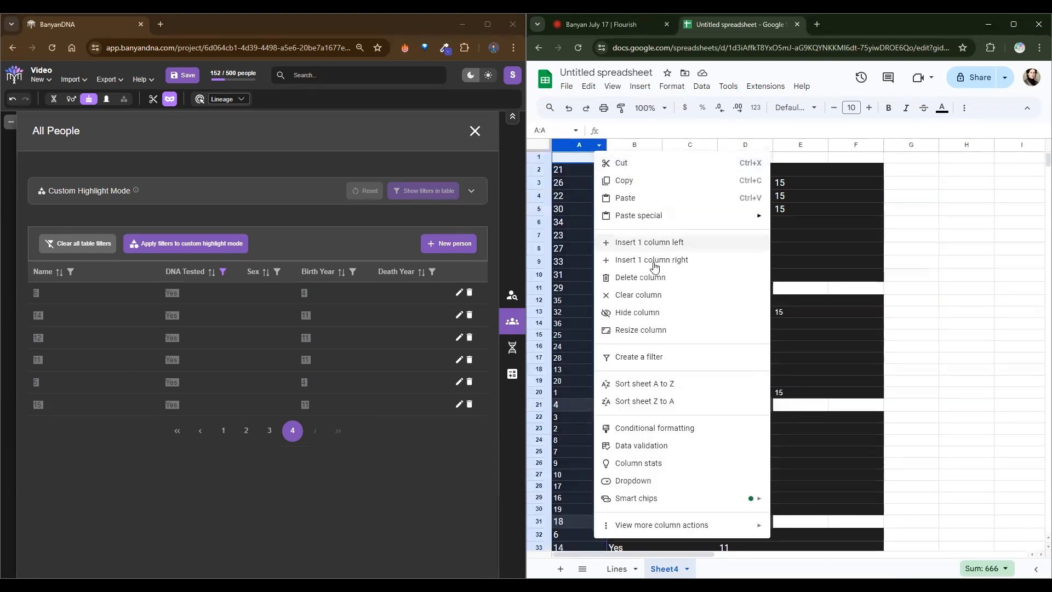
left_click(672, 385)
left_click(918, 352)
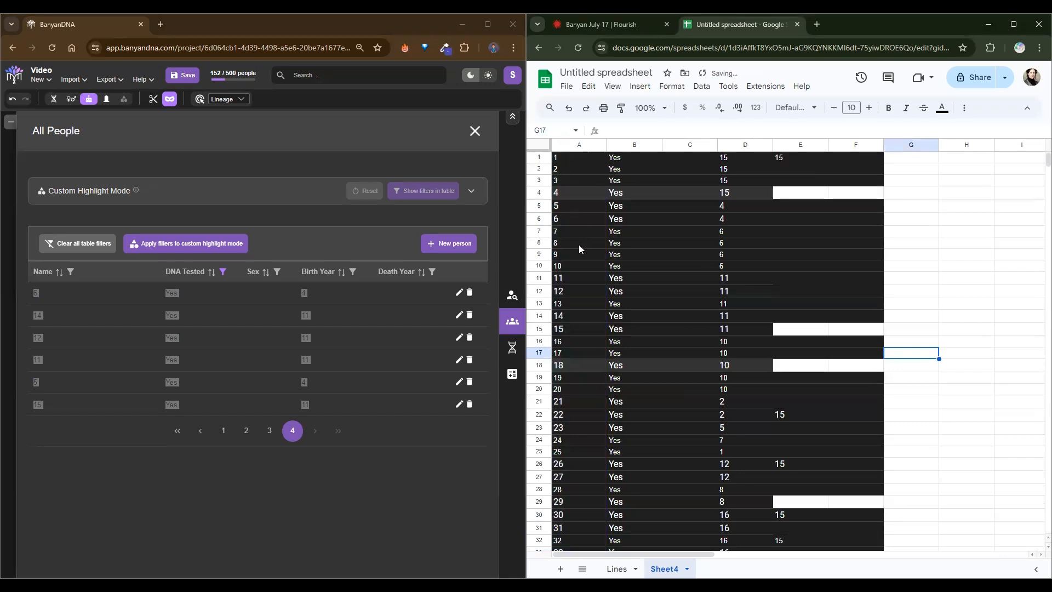
scroll(572, 511, "down", 2)
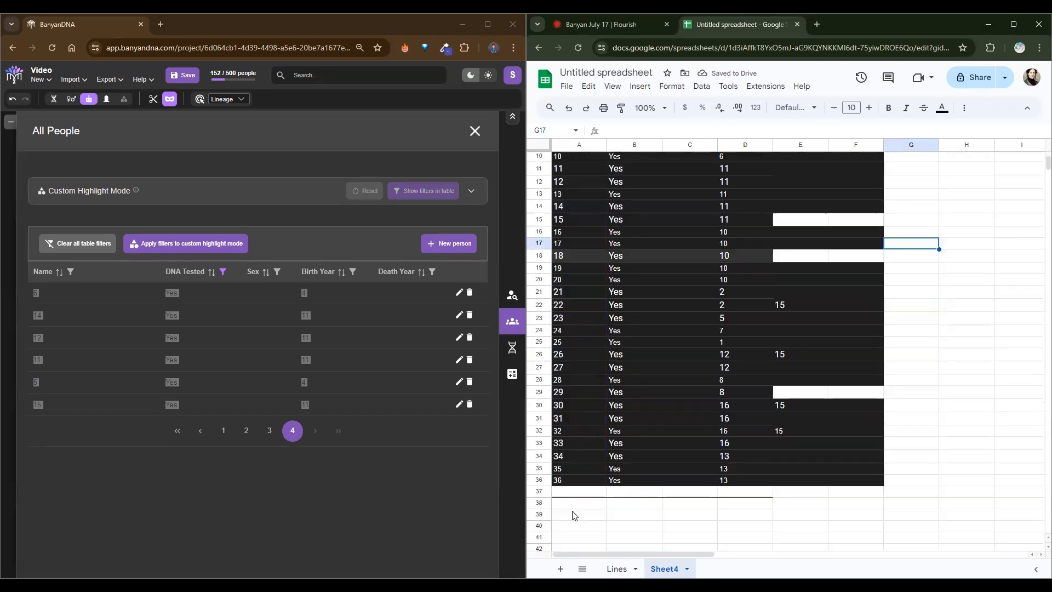
scroll(571, 510, "up", 2)
left_click(923, 279)
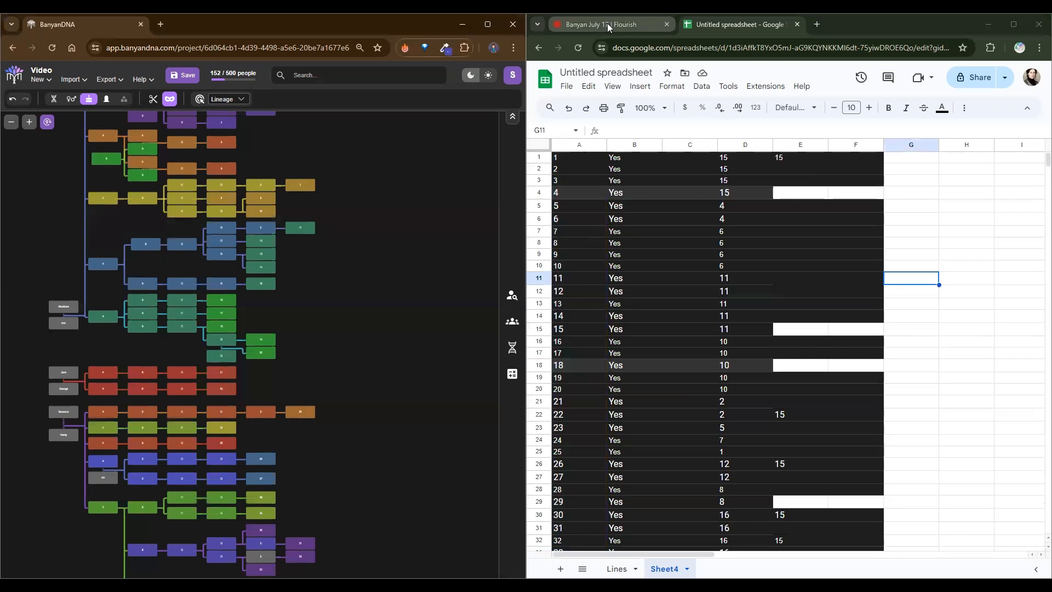
- Switch to Flourish and create a new visualization from the Network graph template
left_click(607, 23)
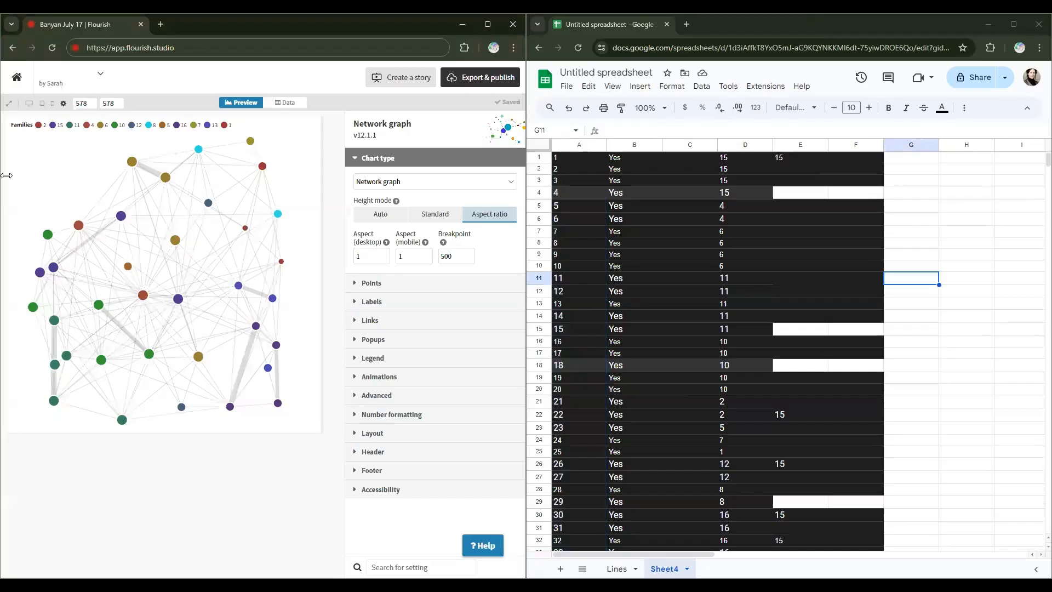
left_click(17, 83)
left_click(100, 120)
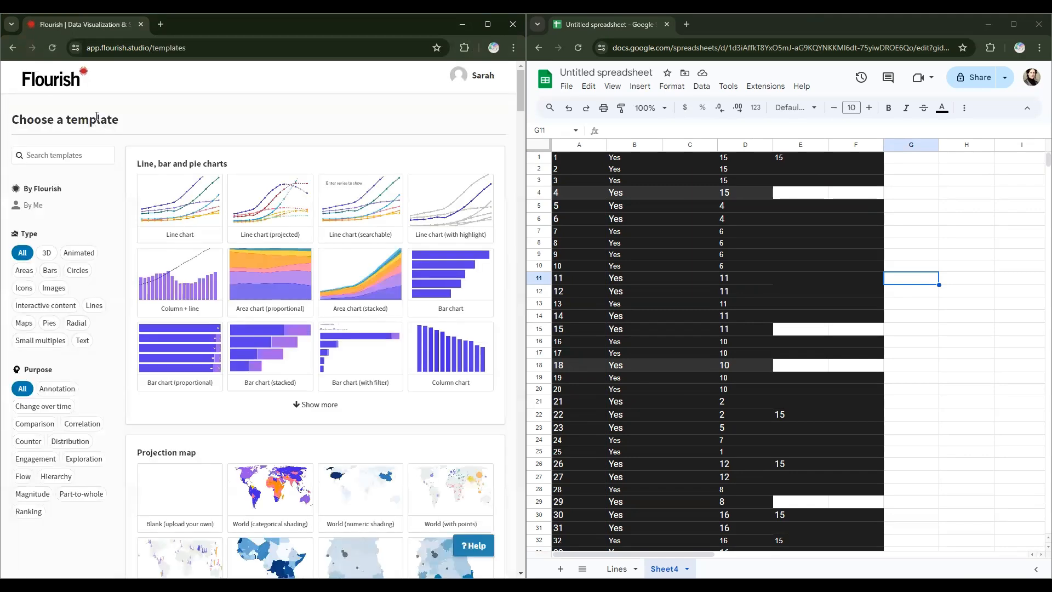
scroll(321, 342, "down", 9)
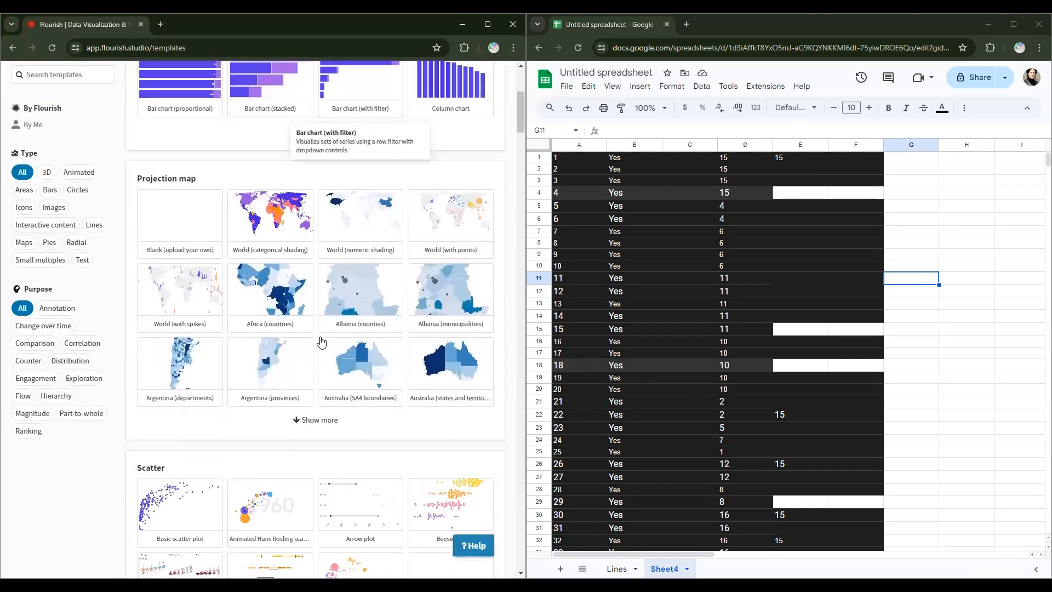
scroll(321, 342, "down", 8)
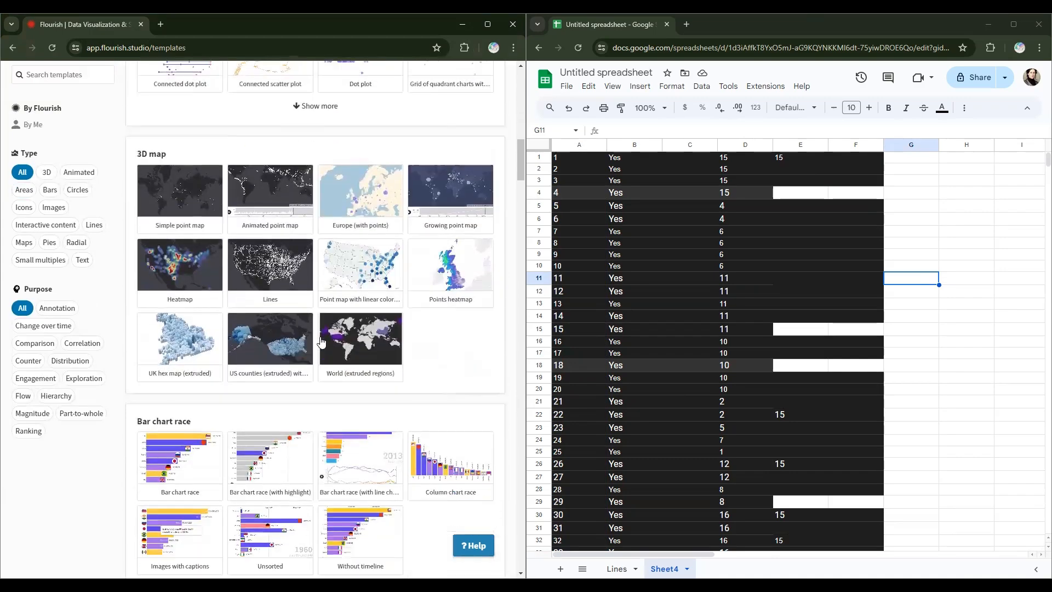
scroll(321, 342, "down", 9)
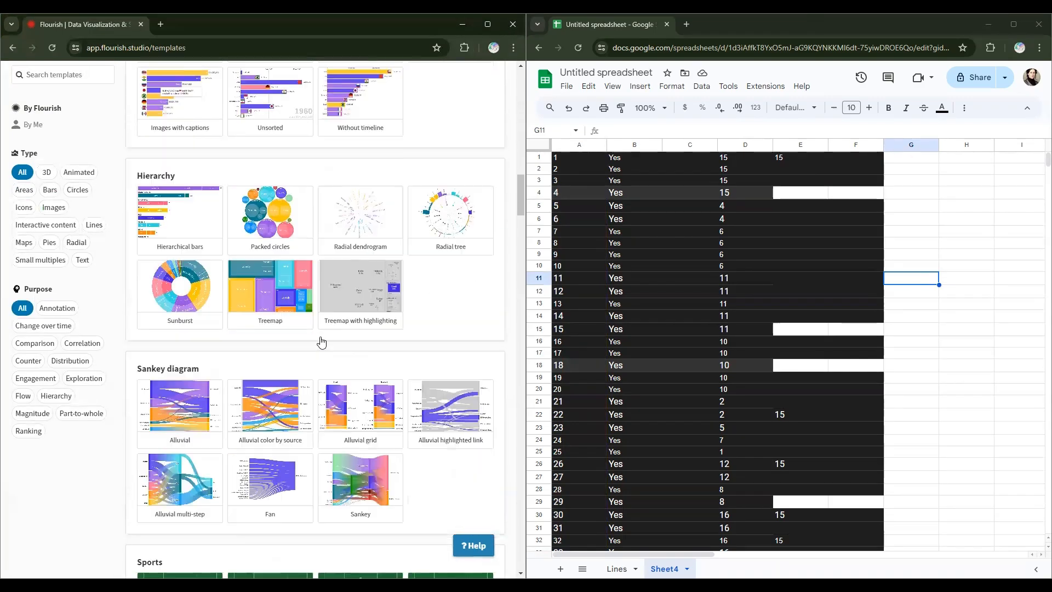
scroll(324, 340, "down", 2)
scroll(323, 340, "down", 2)
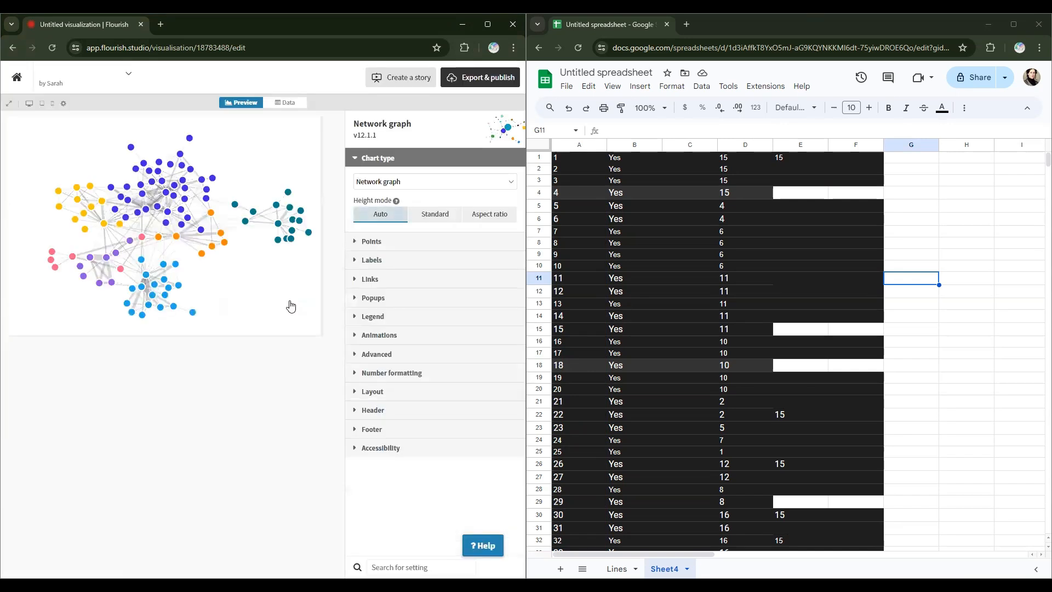
- Clear all sample rows below the Source, Target and Value headers in the visualization's Links data
left_click(287, 105)
left_click(55, 202)
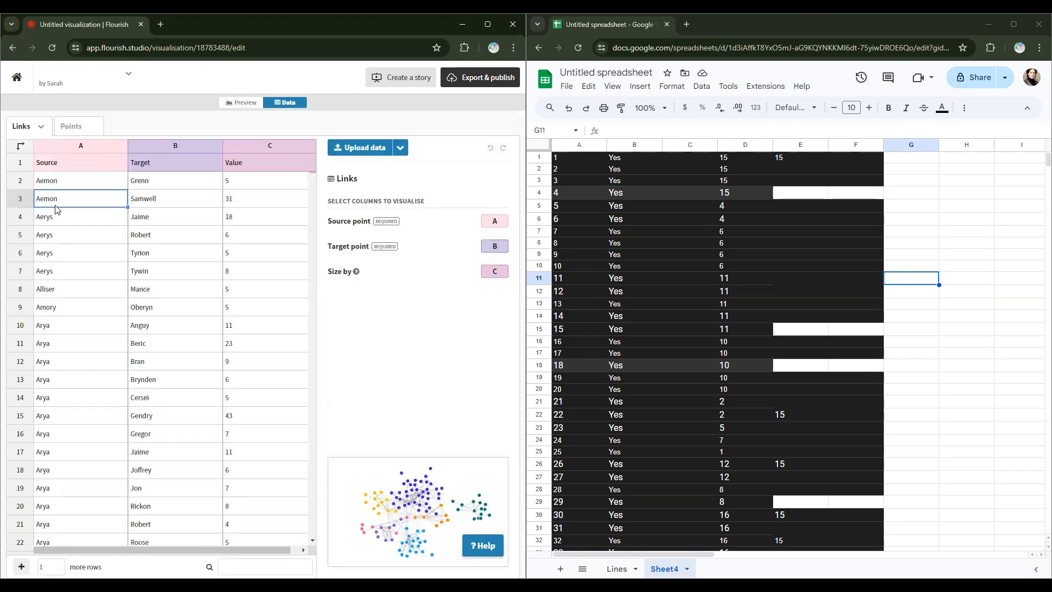
left_click_drag(52, 182, 291, 521)
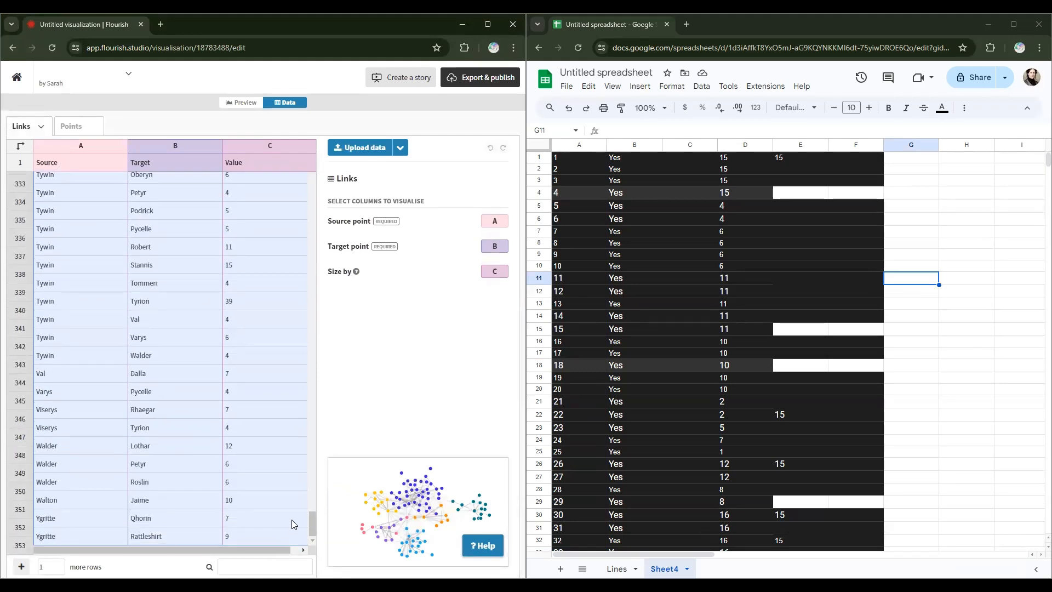
key("Delete")
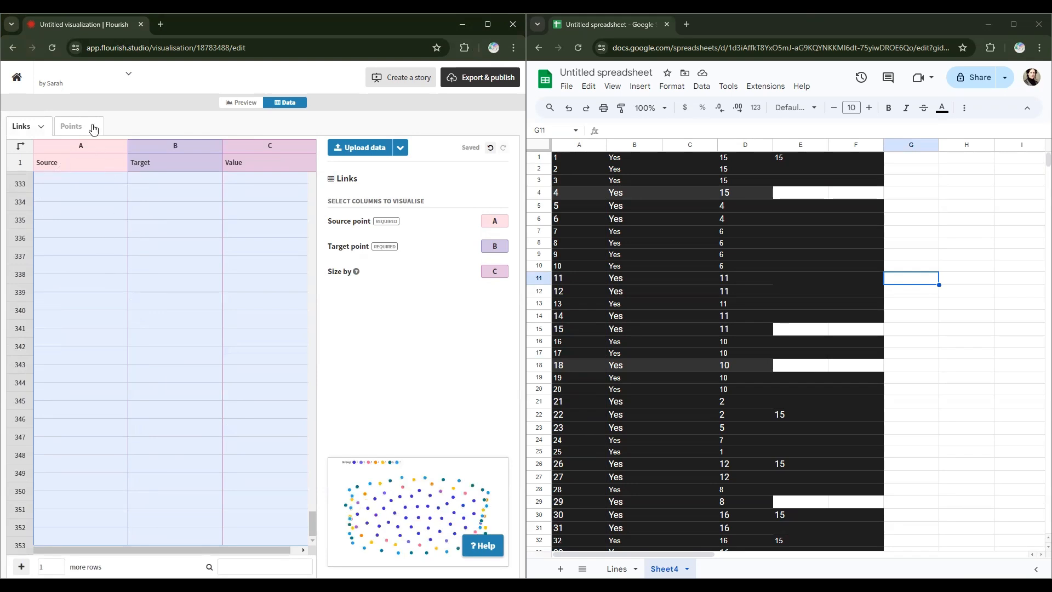
- Clear all sample rows below the ID and Group headers in the Points data
left_click(90, 130)
scroll(122, 265, "up", 6)
scroll(123, 267, "down", 7)
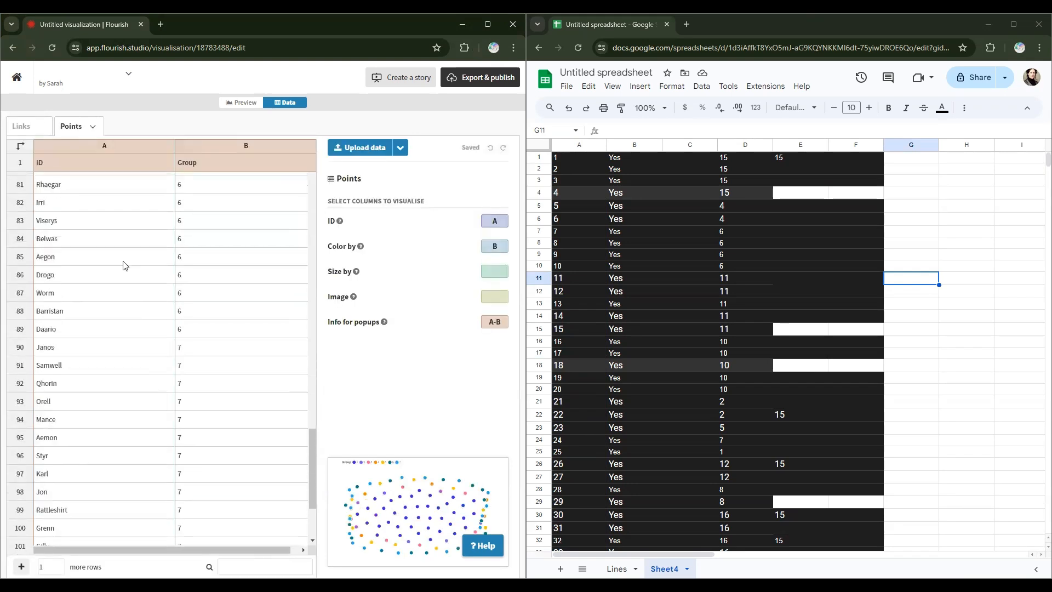
left_click_drag(62, 540, 245, 190)
right_click(244, 190)
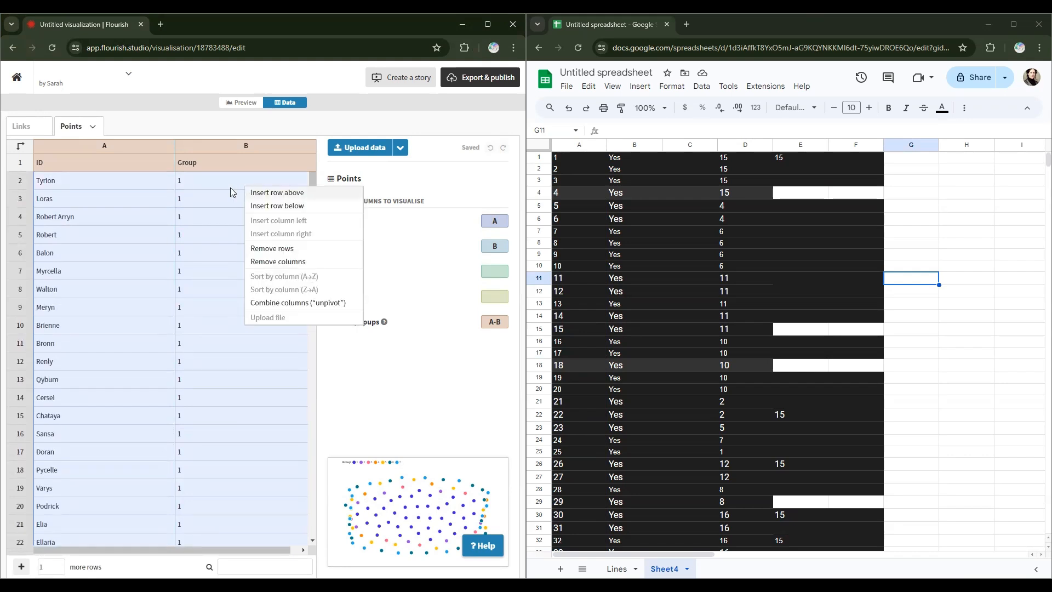
left_click(231, 188)
left_click_drag(95, 175, 255, 537)
key("Delete")
left_click(159, 359)
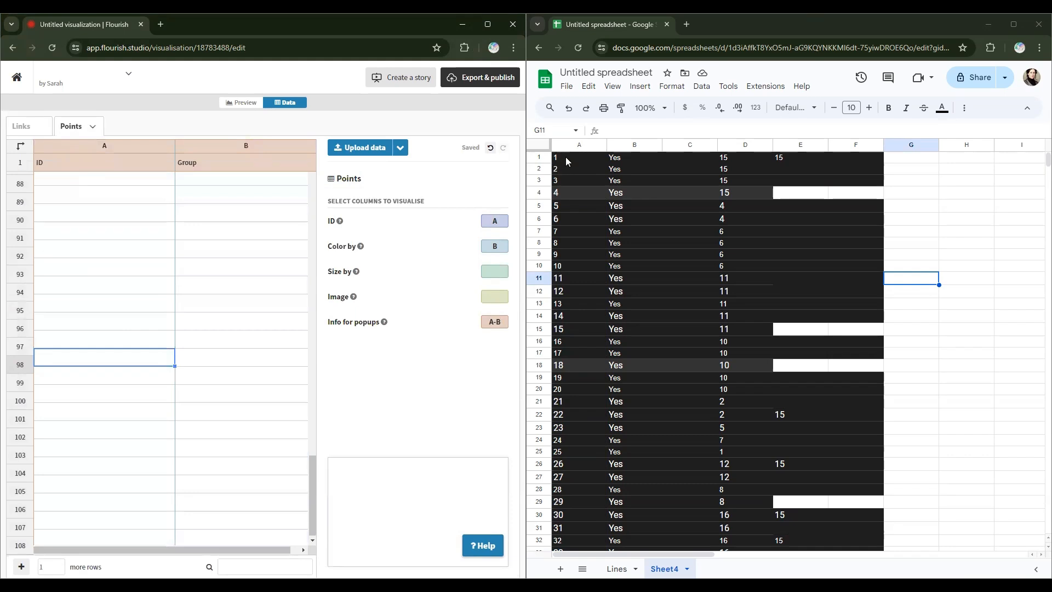
- Copy the values in A1:A36 of Sheet4 into the ID column of the Flourish Points data, starting at row 2
left_click_drag(569, 158, 574, 425)
scroll(574, 412, "down", 3)
right_click(583, 376)
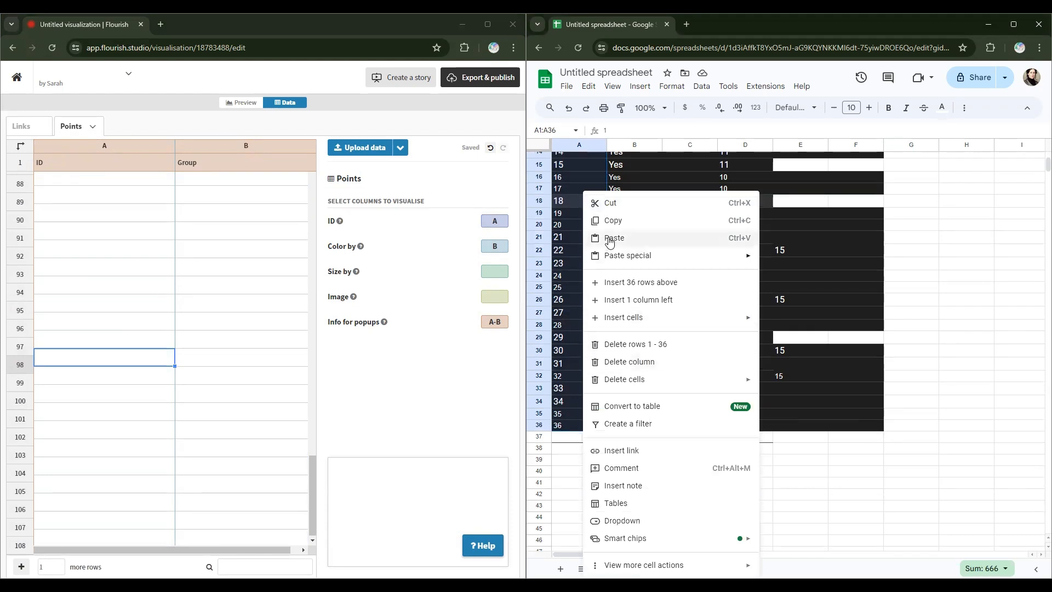
left_click(613, 219)
scroll(131, 207, "up", 5)
scroll(131, 207, "up", 20)
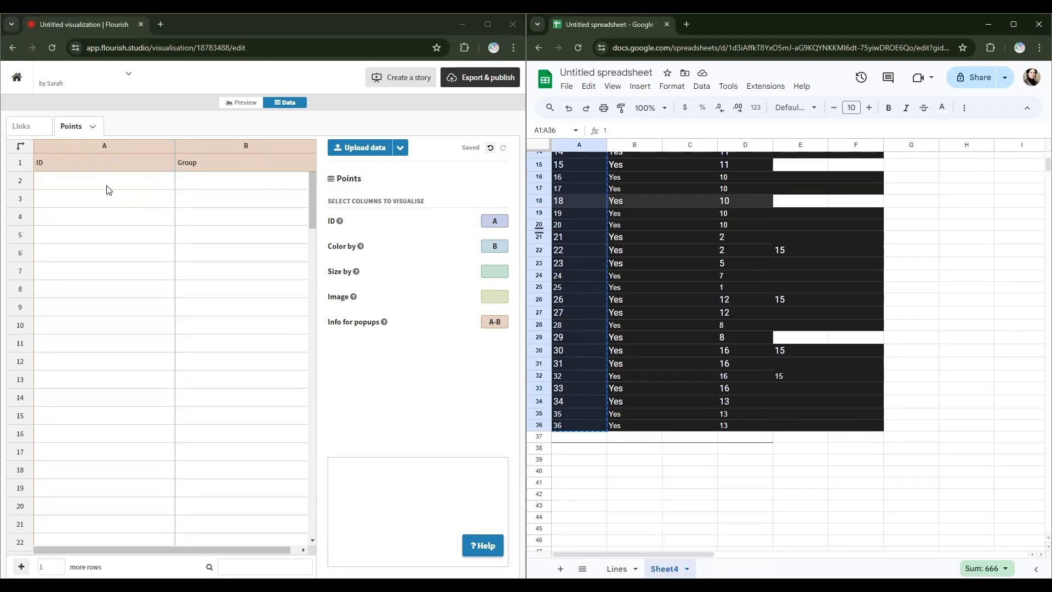
left_click(67, 187)
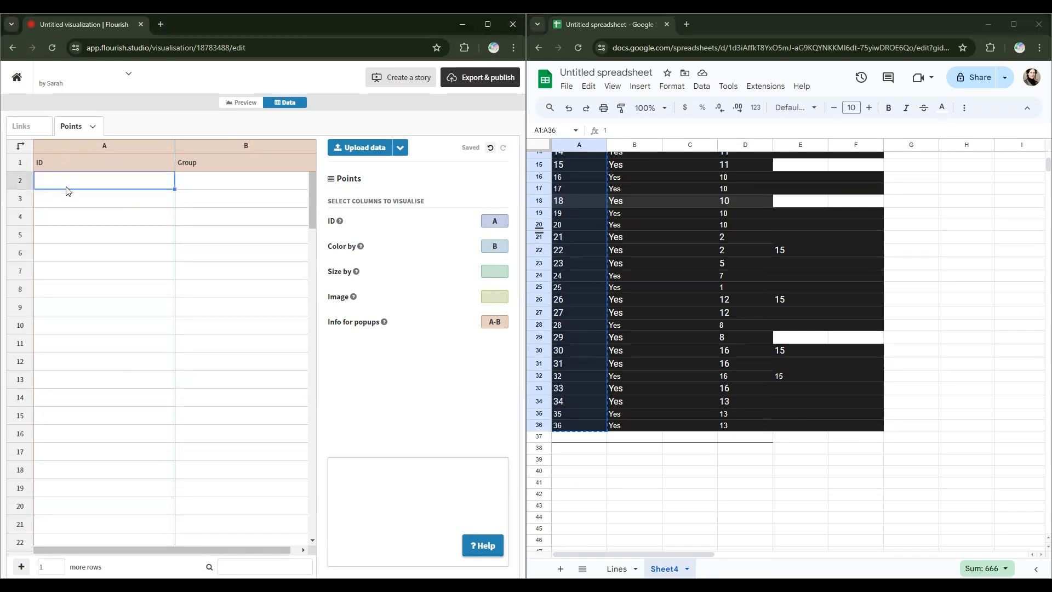
right_click(69, 184)
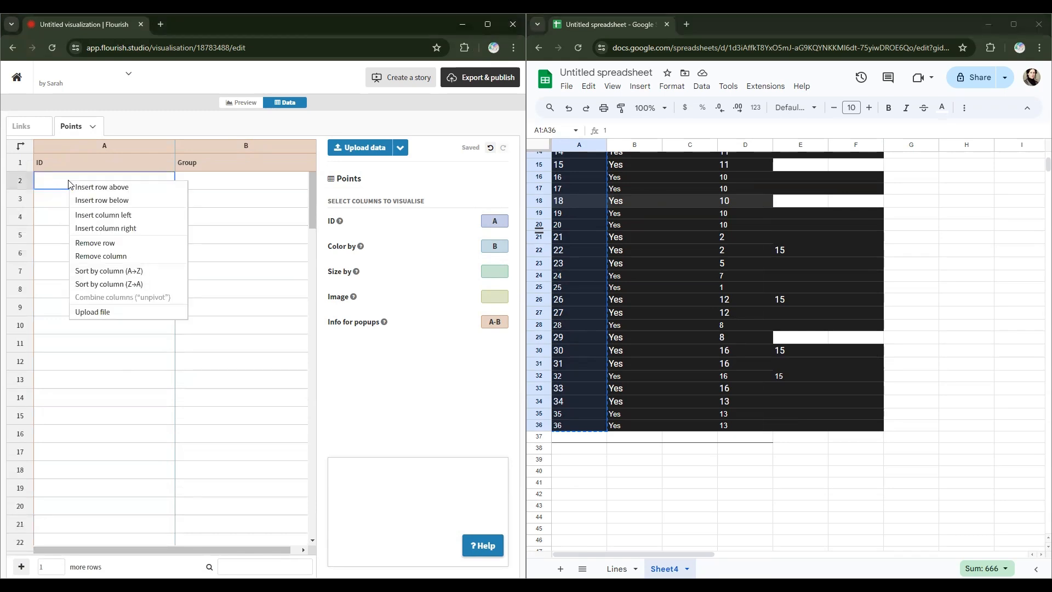
left_click(69, 180)
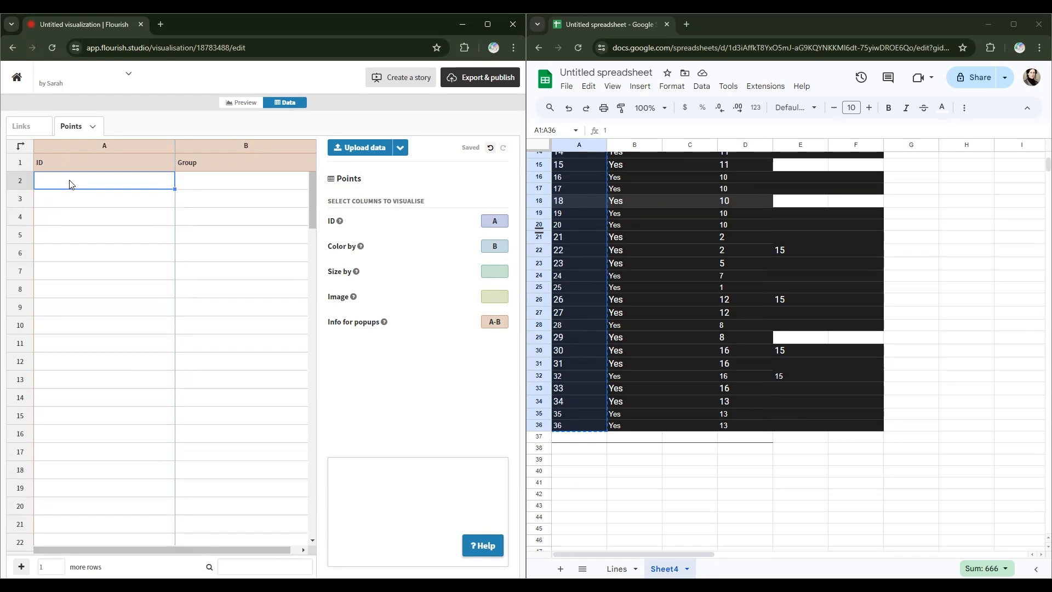
key("ctrl+v")
- Copy the values in D1:D36 of Sheet4 into the Group column of the Points data, starting at row 2
scroll(698, 294, "up", 5)
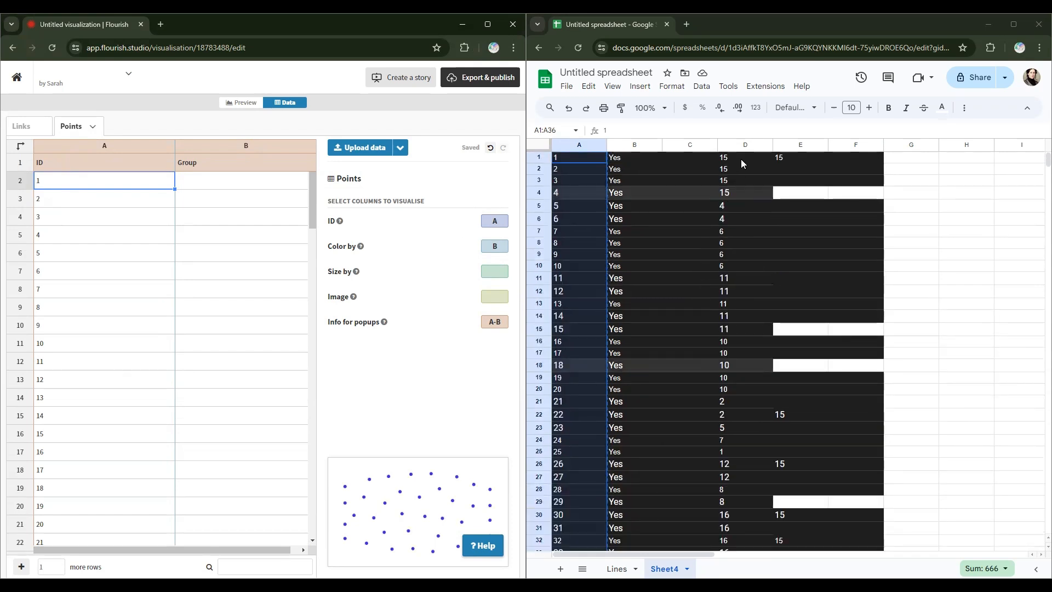
left_click_drag(740, 159, 741, 371)
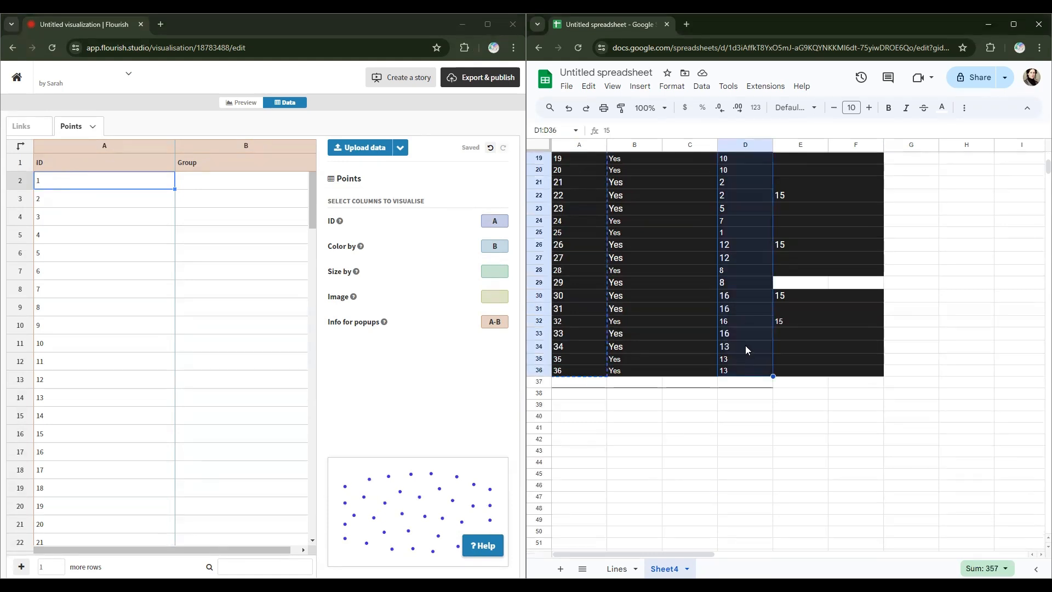
right_click(746, 350)
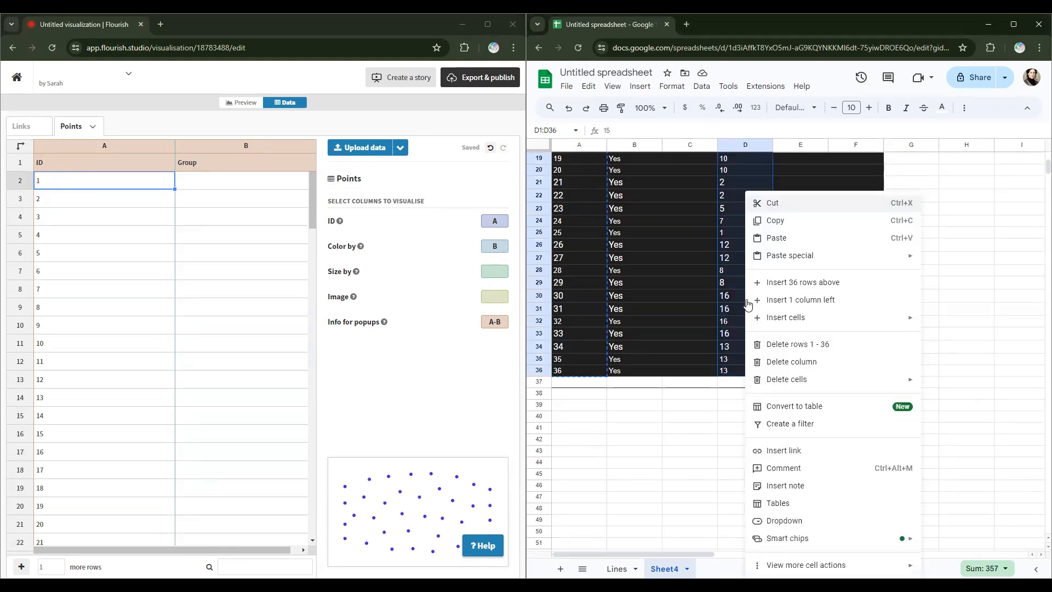
left_click(774, 222)
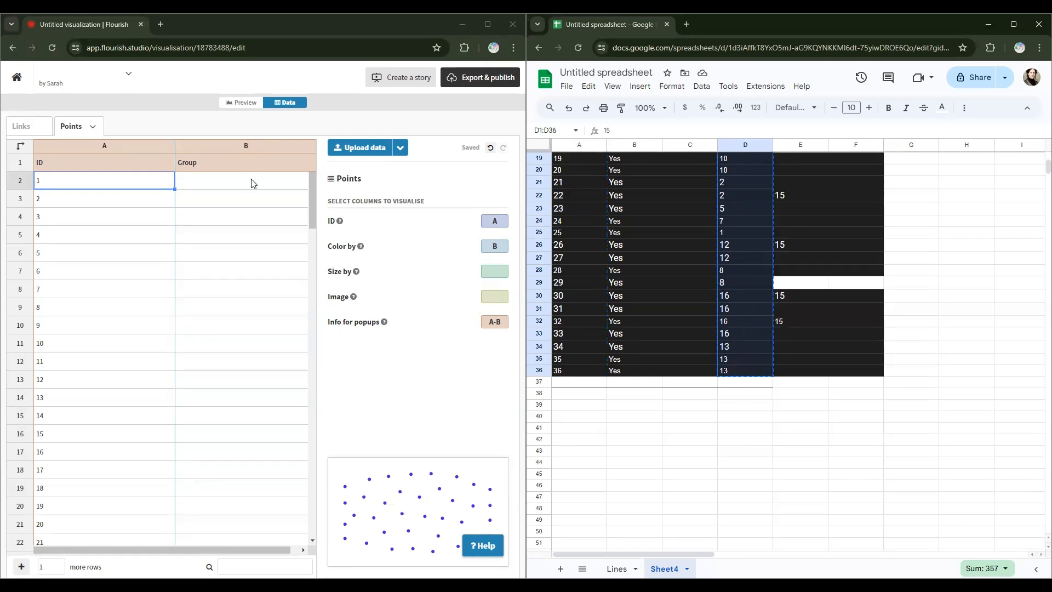
left_click(222, 189)
key("ctrl+v")
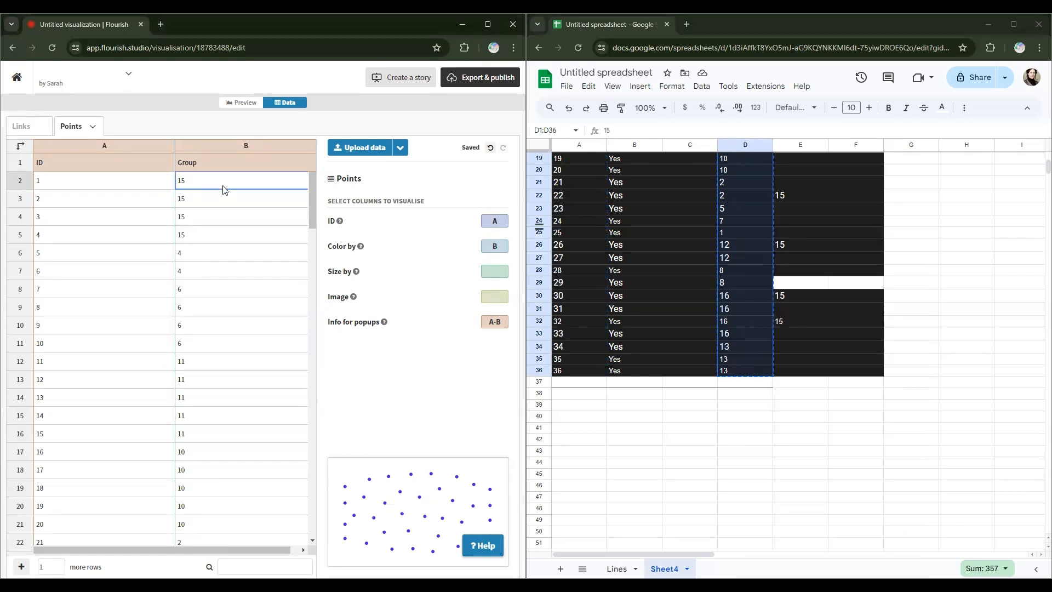
left_click(229, 294)
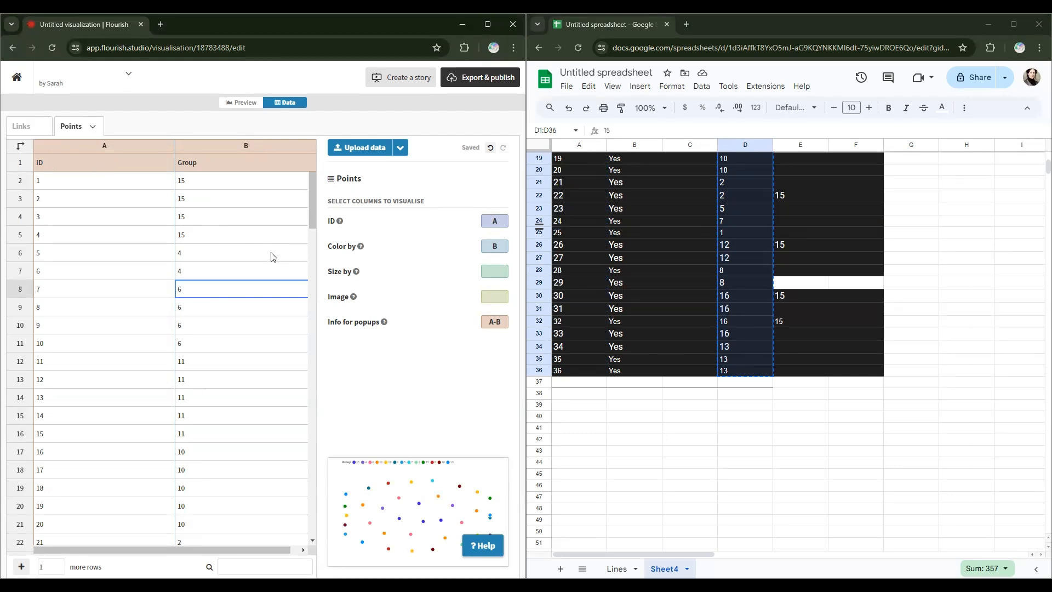
- Show the Links data in Flourish, and delete the Relationship(s) column on the spreadsheet's Lines sheet
left_click(24, 126)
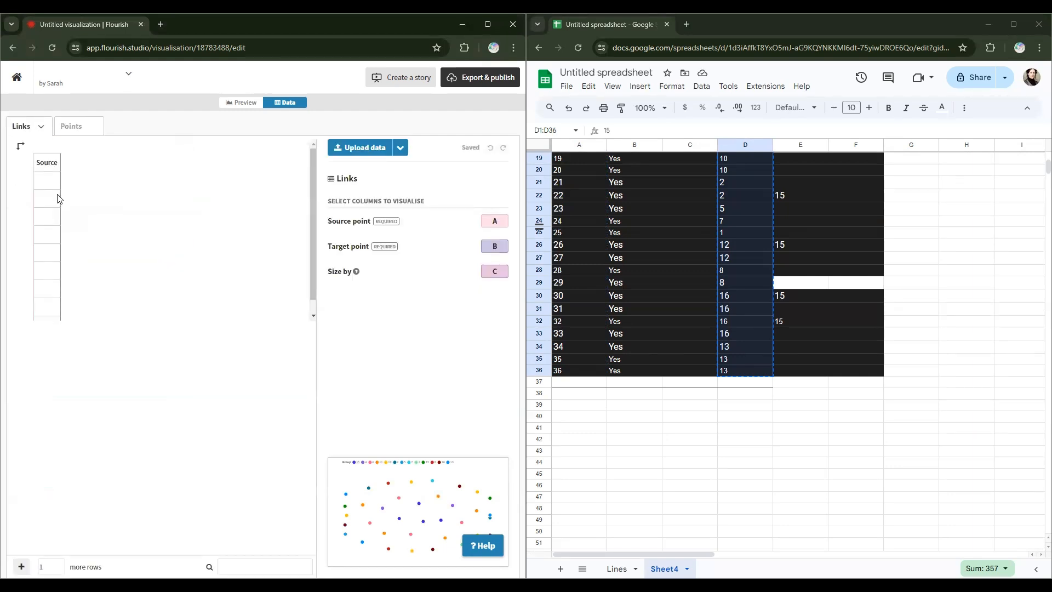
left_click(58, 198)
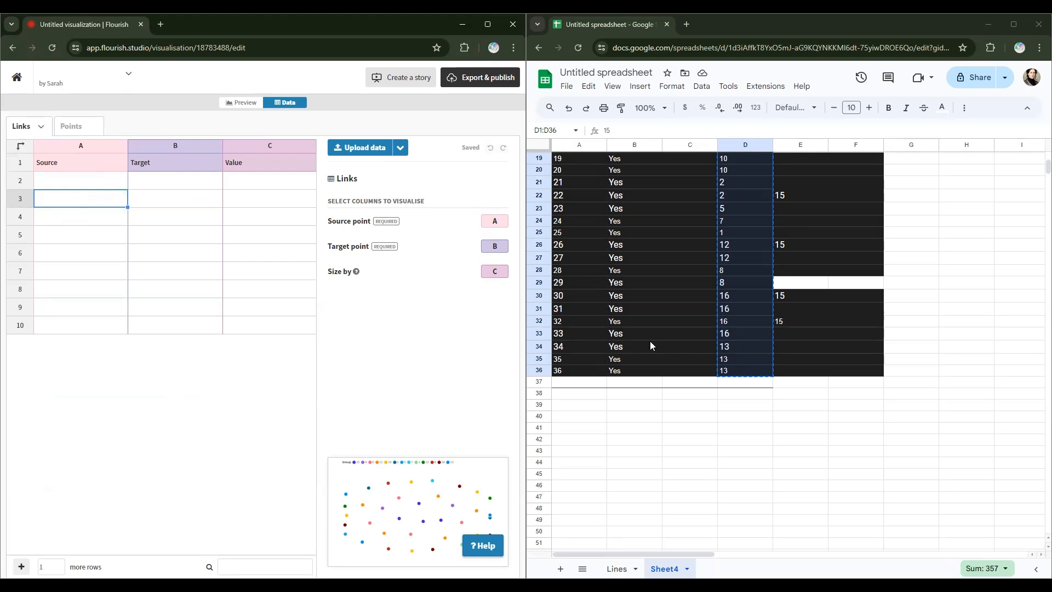
left_click(617, 569)
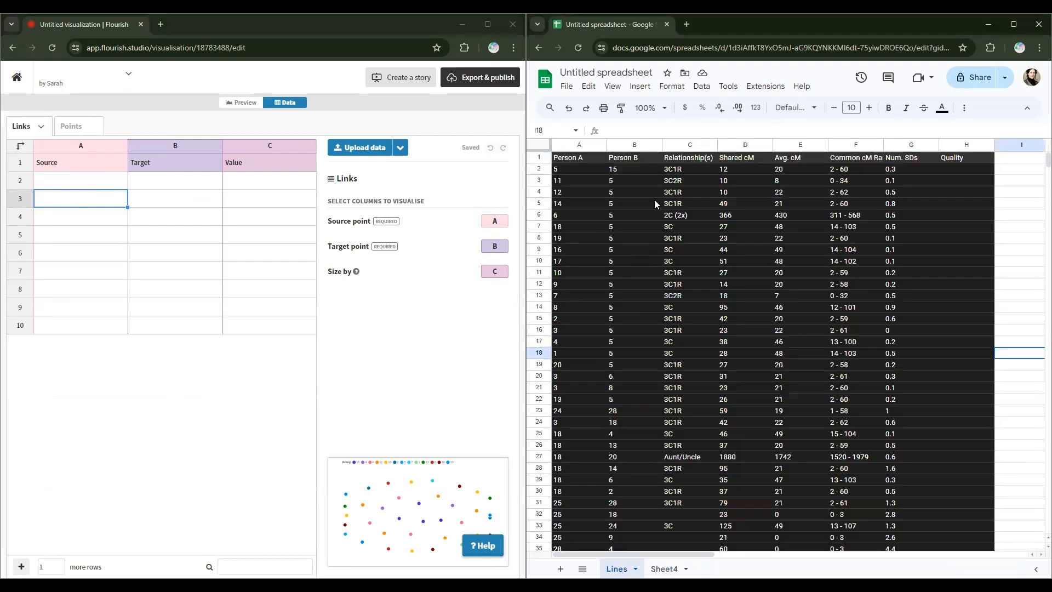
right_click(679, 146)
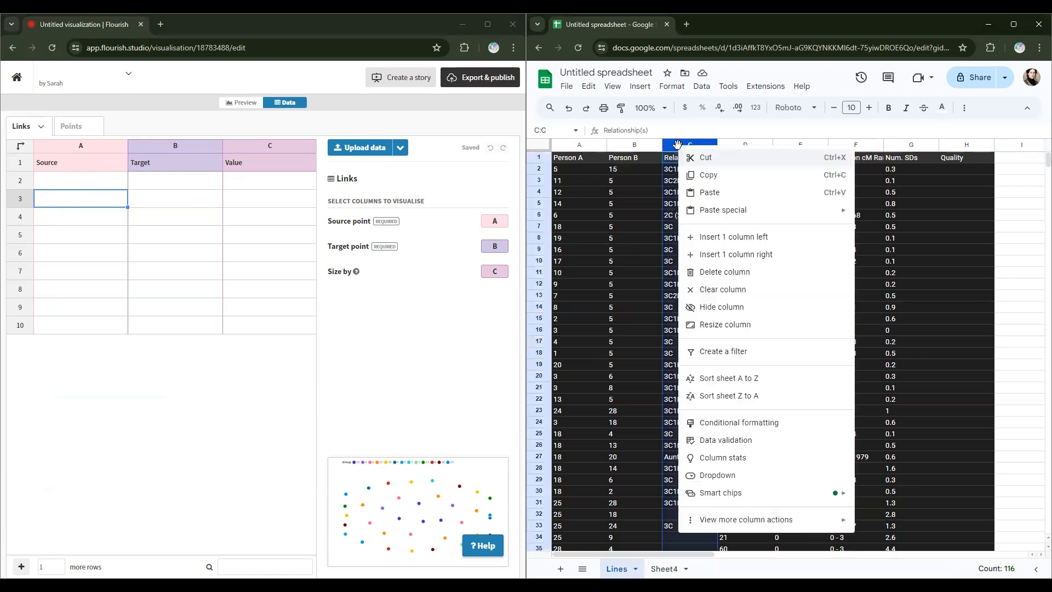
left_click(735, 273)
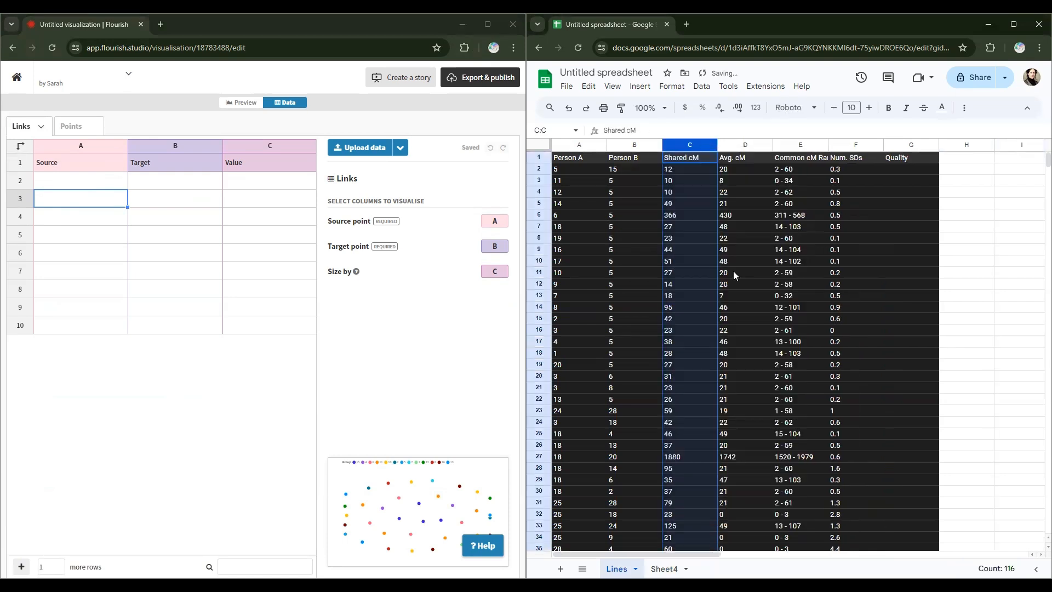
- Delete the columns from Avg. cM through Quality on the Lines sheet
left_click_drag(739, 147, 911, 145)
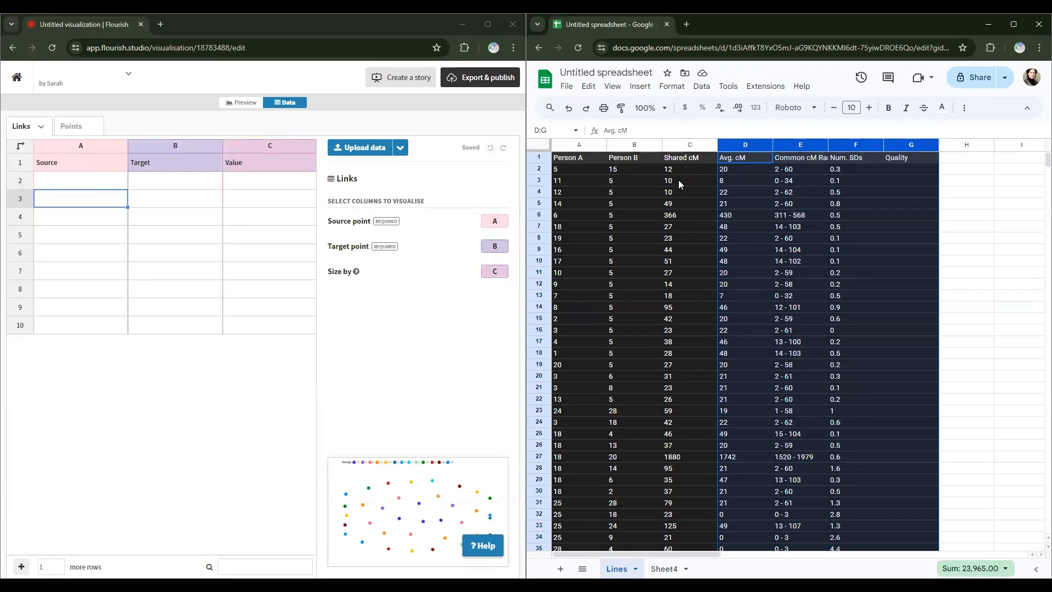
right_click(751, 146)
left_click(795, 270)
left_click(899, 251)
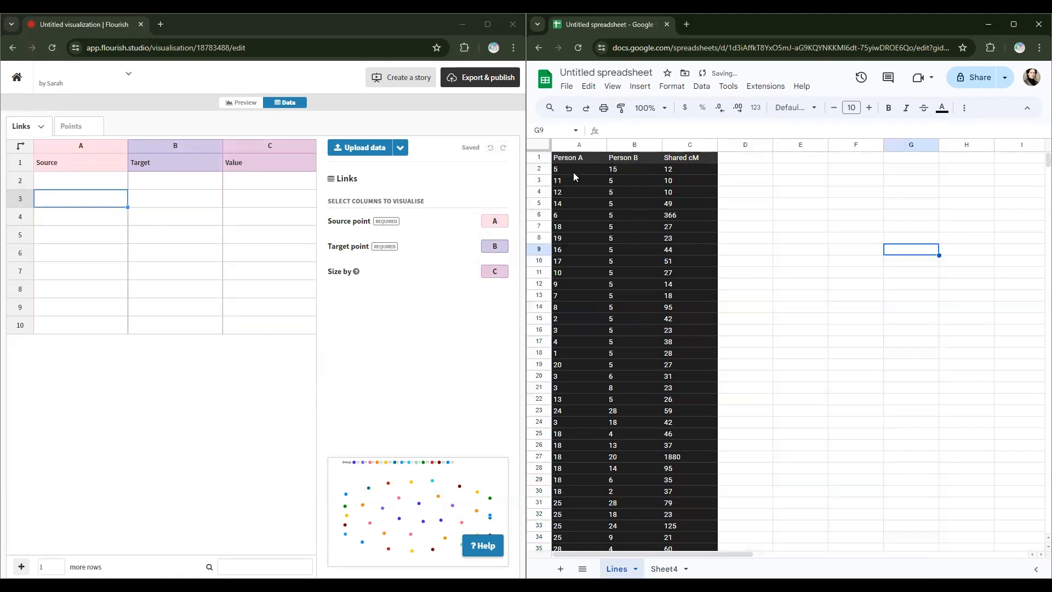
- Copy A2:C166 of the Lines sheet into the Source, Target and Value columns of the Links data, starting at row 2
left_click(563, 168)
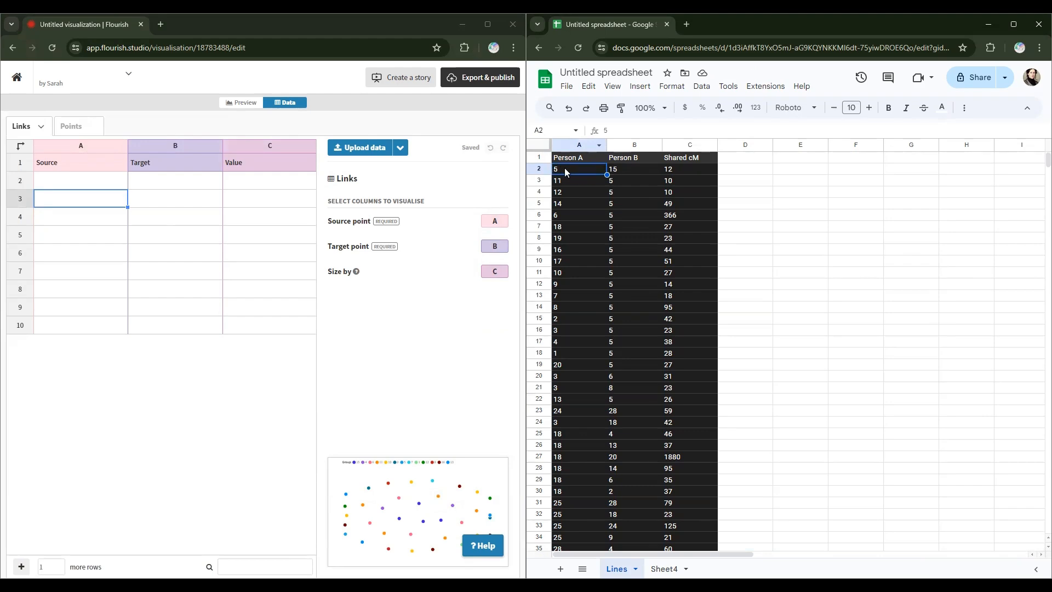
left_click_drag(567, 169, 699, 310)
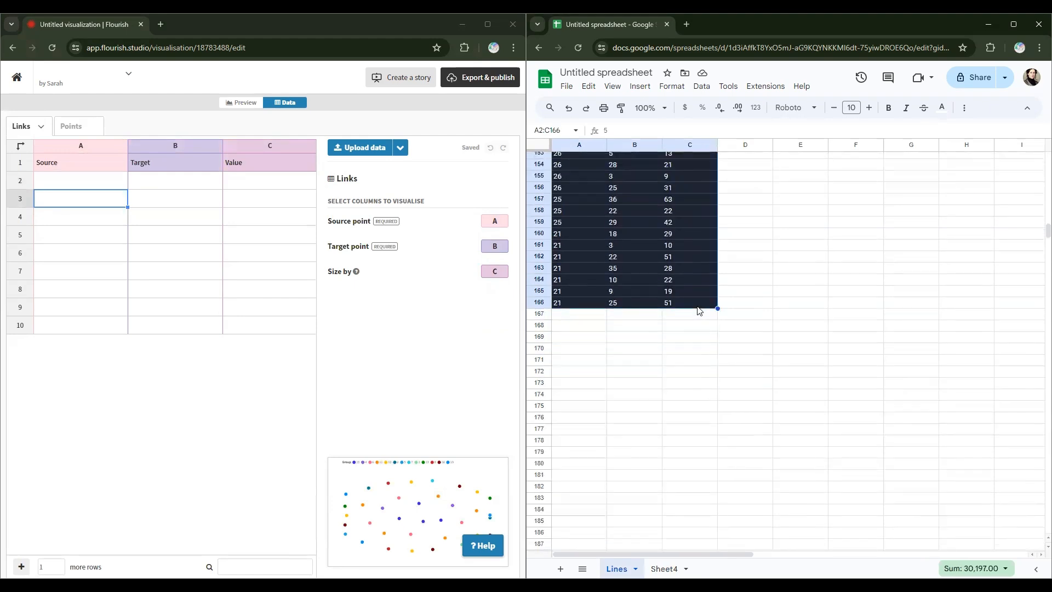
key("ctrl+c")
left_click(97, 176)
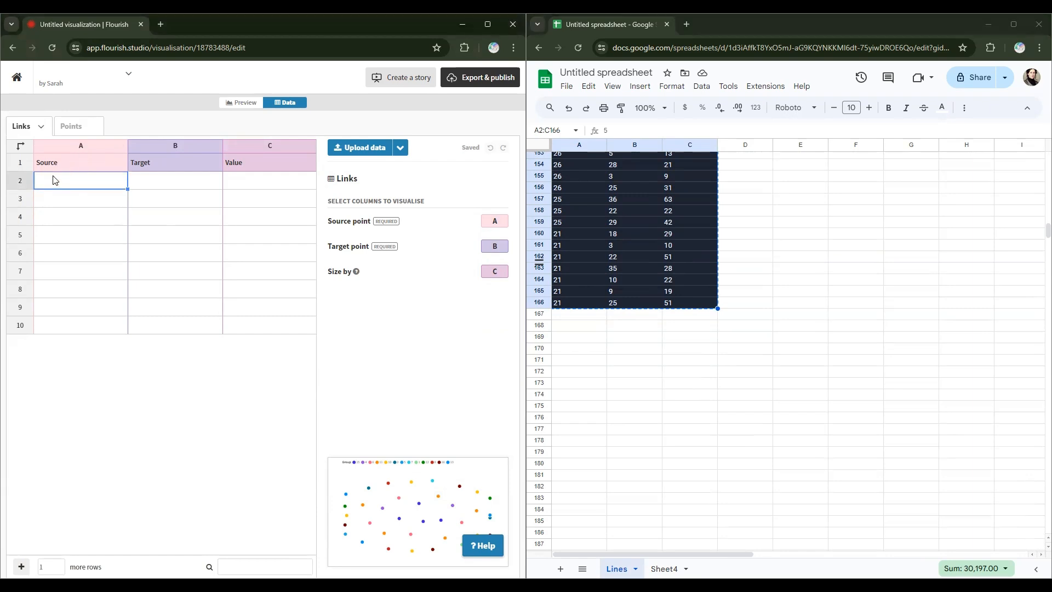
key("ctrl+v")
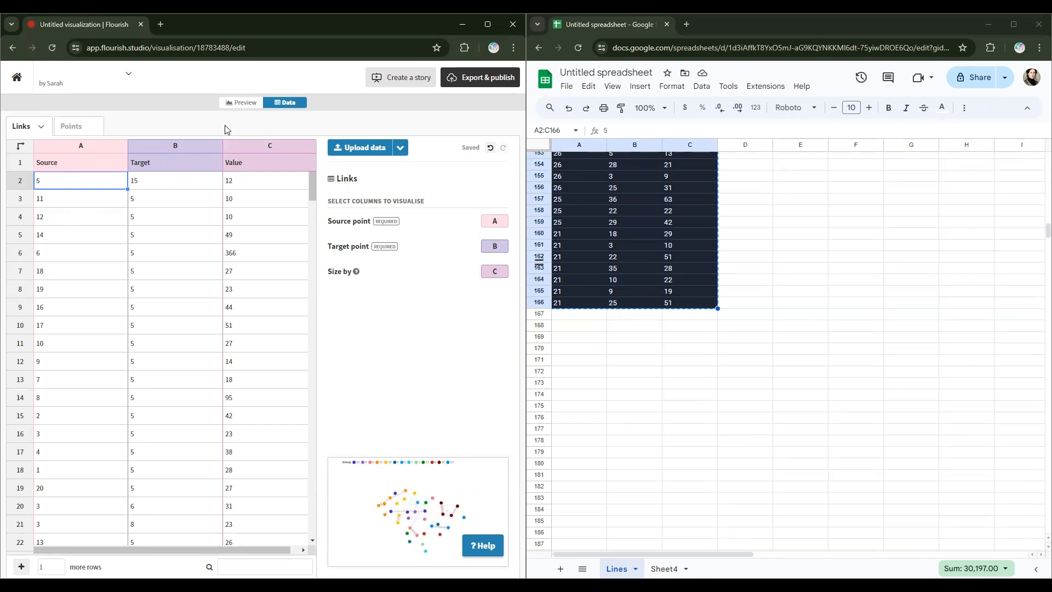
- Preview the network graph in a maximized Flourish window and set a custom preview size of 800 by 800
left_click(233, 104)
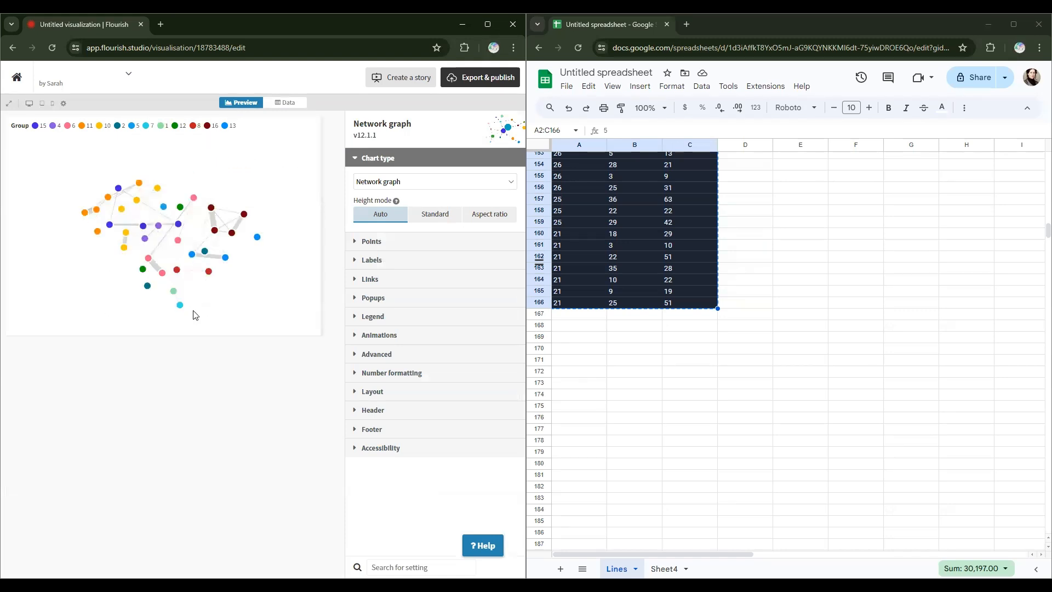
left_click(484, 26)
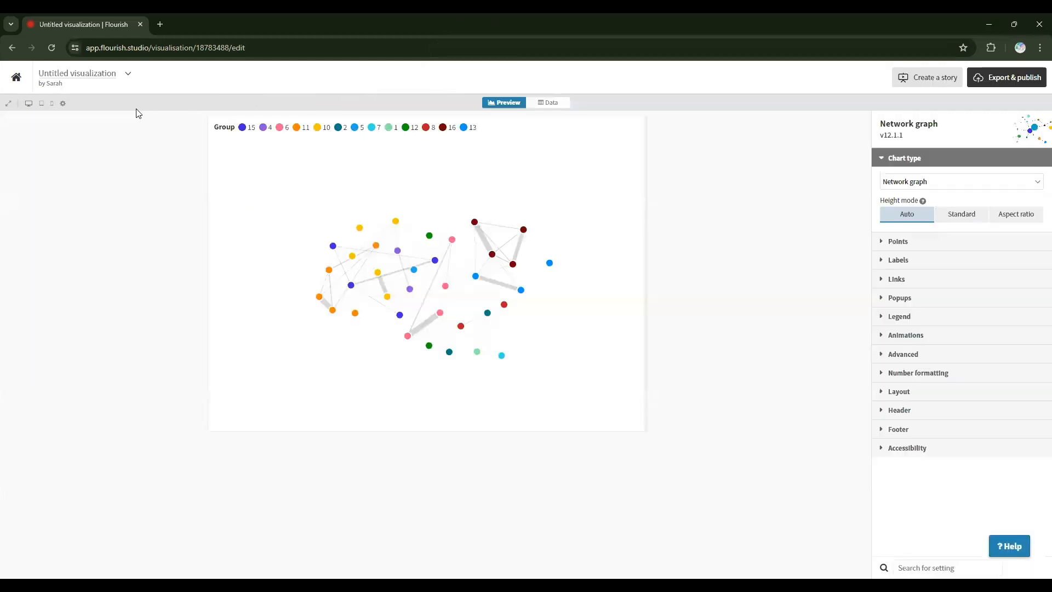
left_click(62, 108)
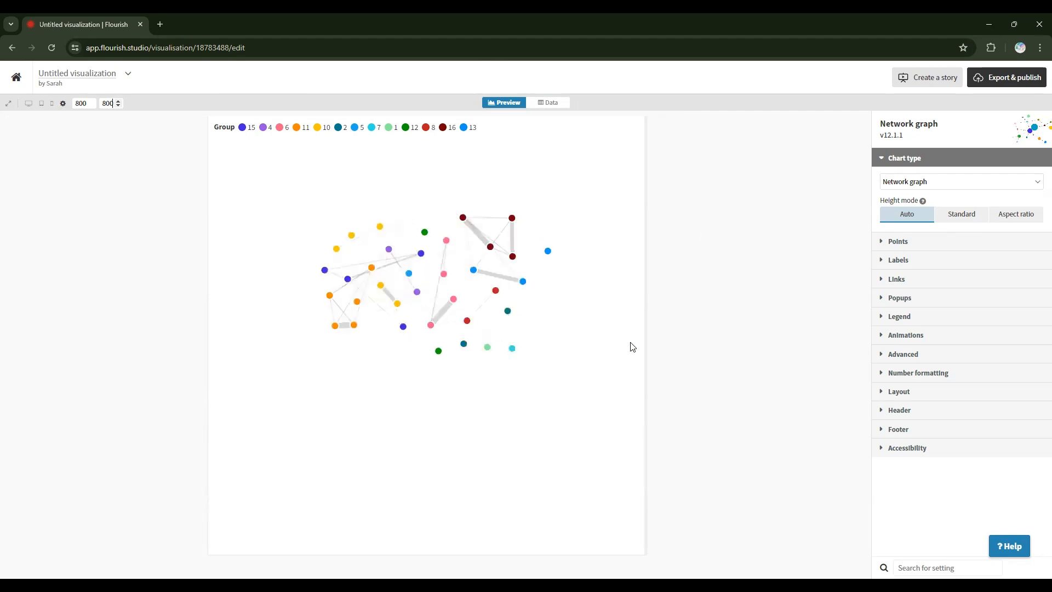
- Set the graph's repulsion between points to 26
left_click(880, 355)
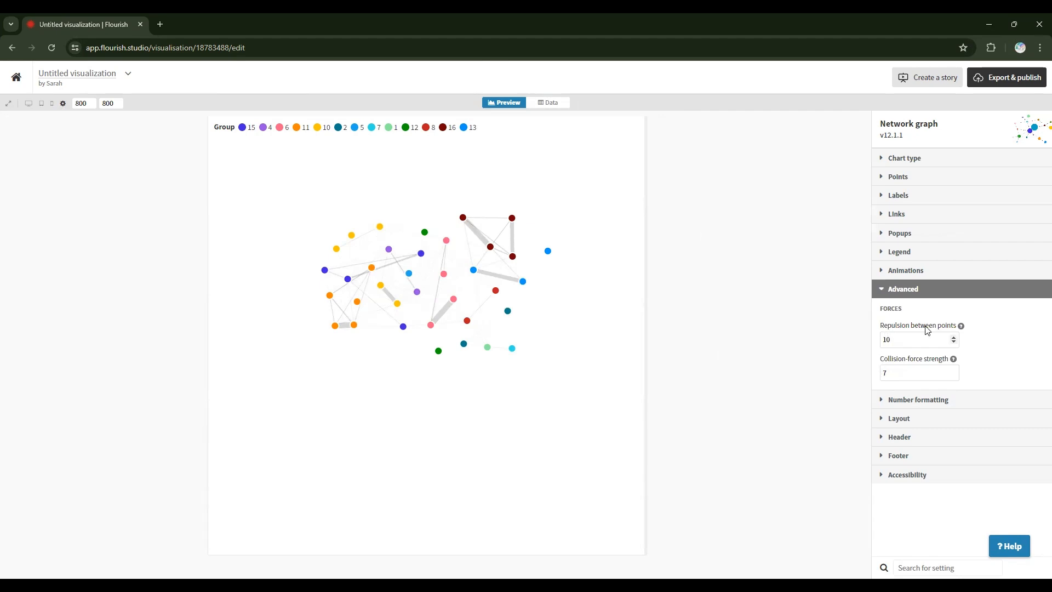
left_click(954, 337)
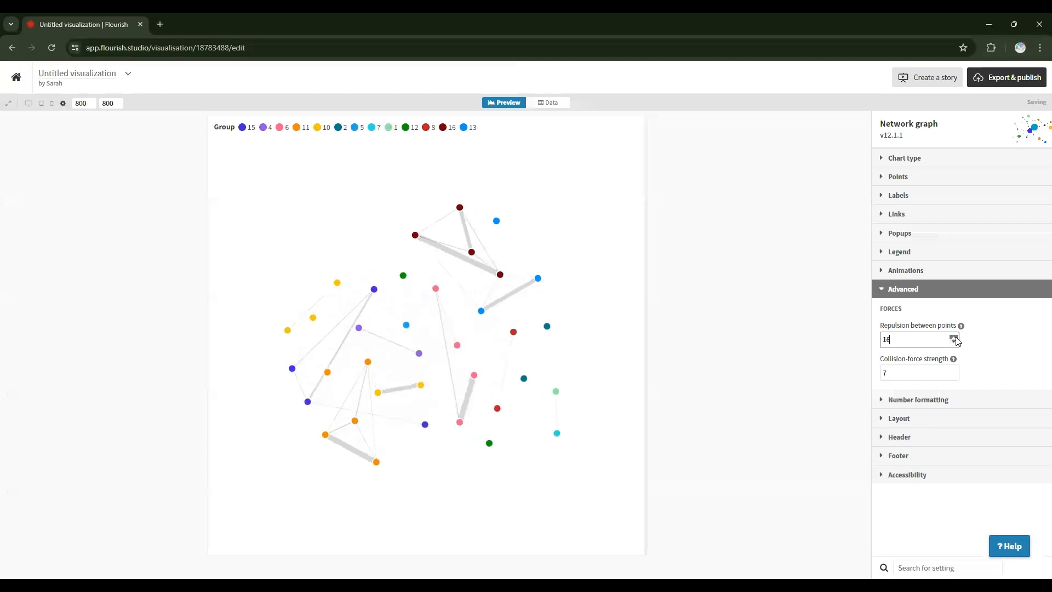
left_click(954, 338)
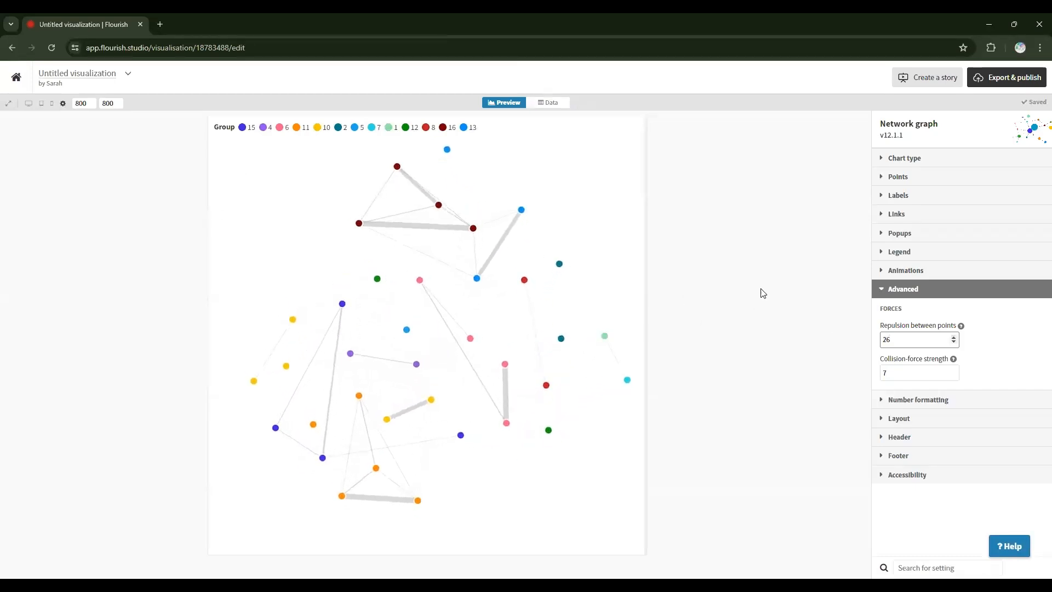
left_click(884, 294)
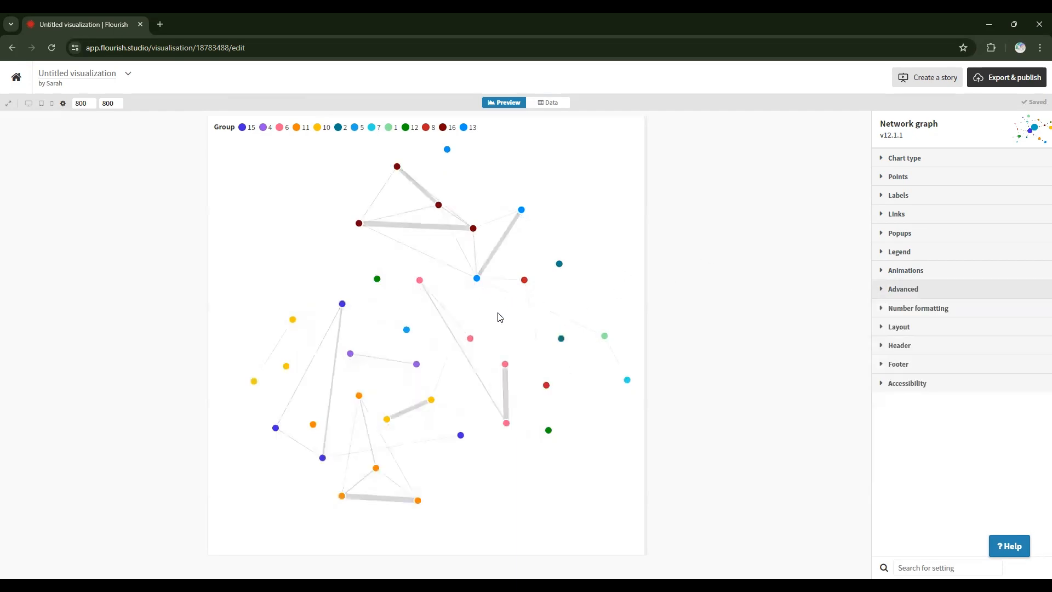
- Set the color of the network graph's links to black
left_click(881, 218)
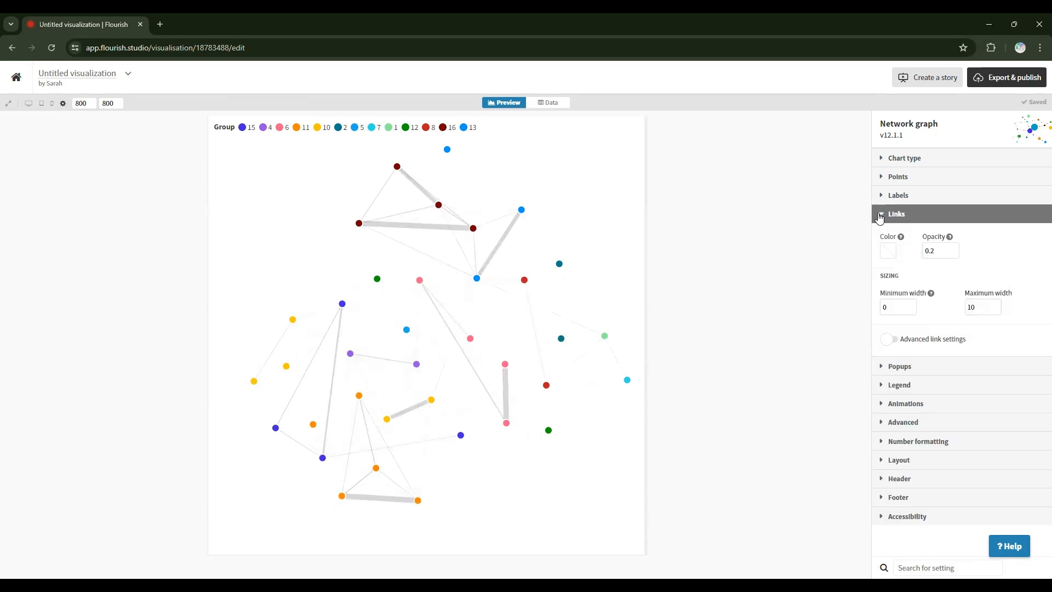
left_click(888, 254)
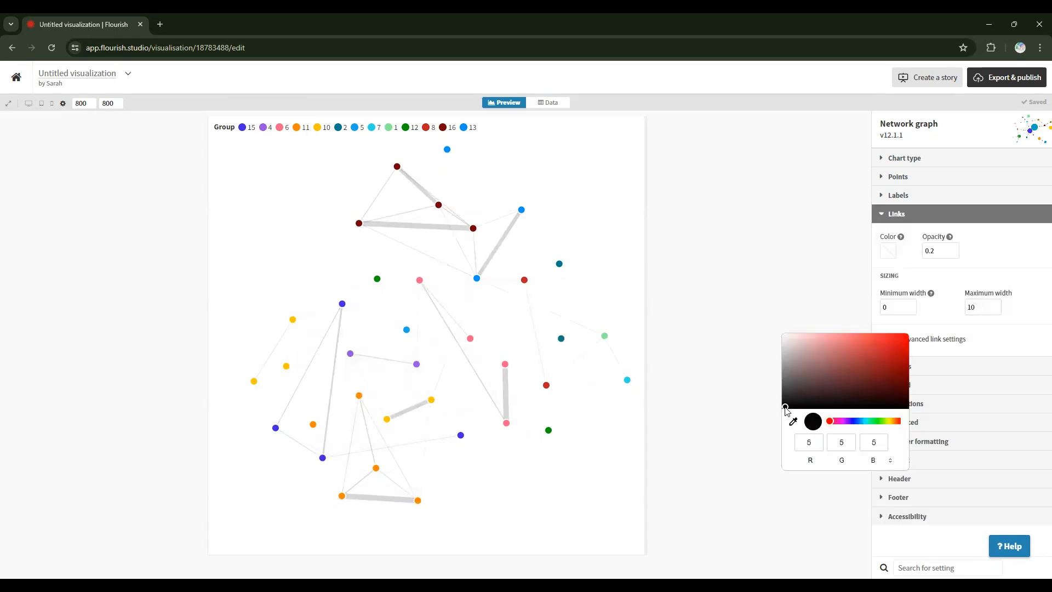
left_click(979, 268)
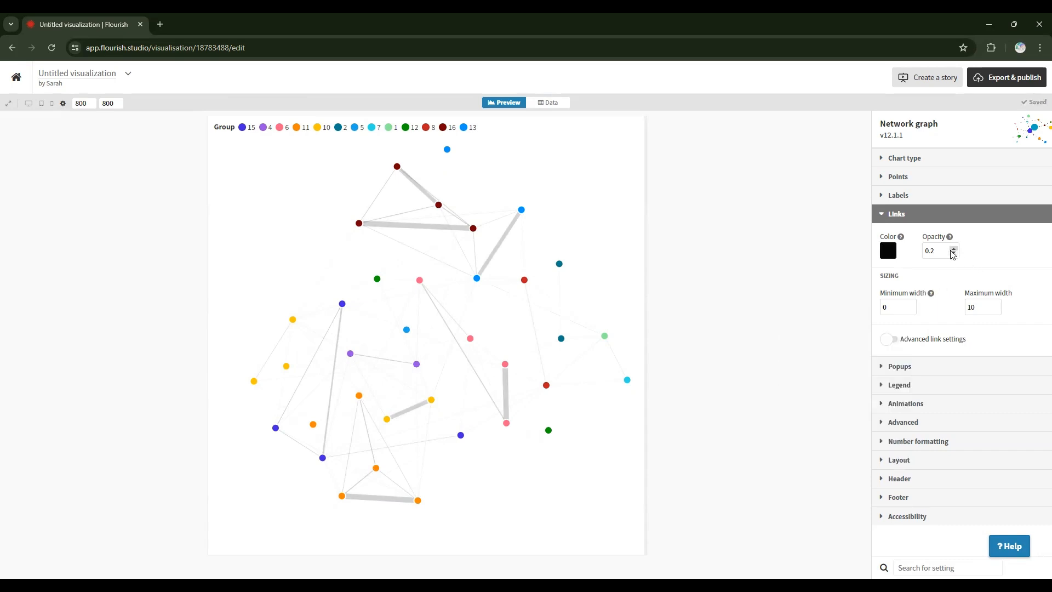
- Raise the opacity of the links to 0.95
left_click(953, 249)
left_click(953, 248)
left_click(953, 248)
left_click(954, 249)
left_click(953, 248)
left_click(953, 248)
left_click(953, 248)
left_click(954, 249)
left_click(954, 248)
left_click(954, 248)
left_click(954, 248)
left_click(954, 248)
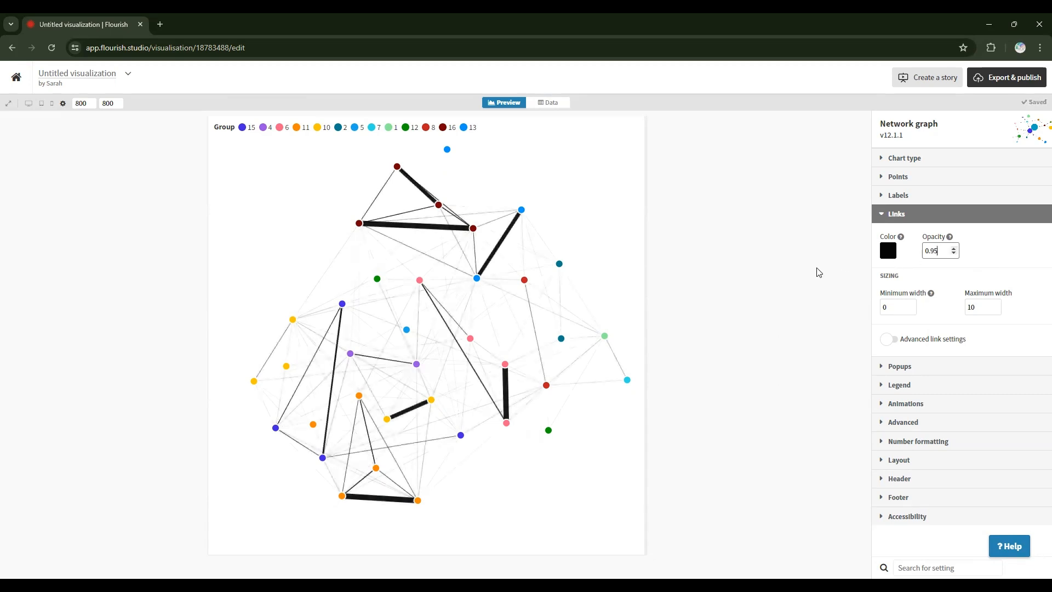
left_click(881, 214)
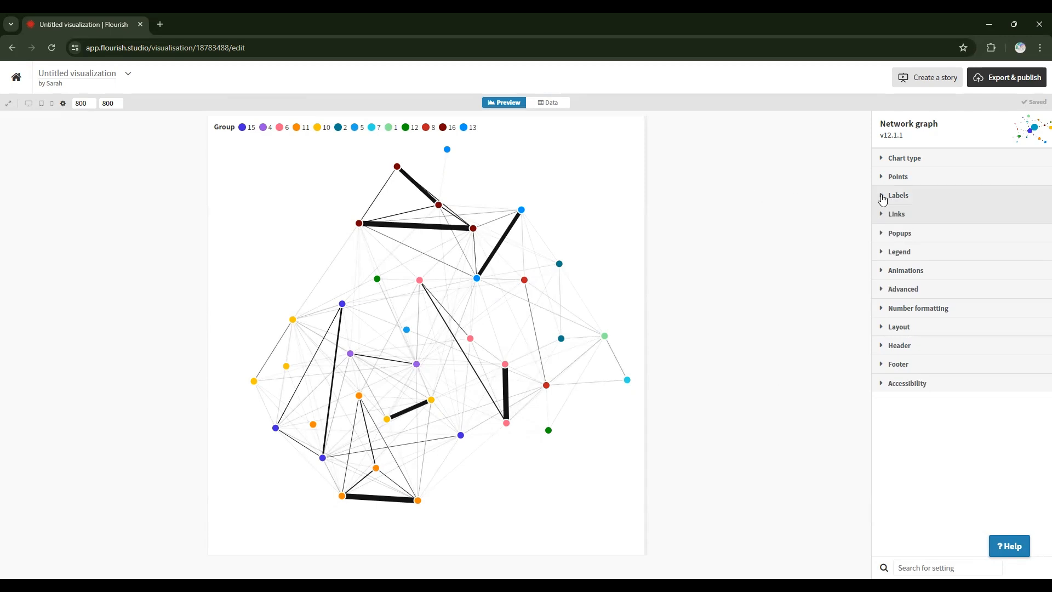
left_click(879, 195)
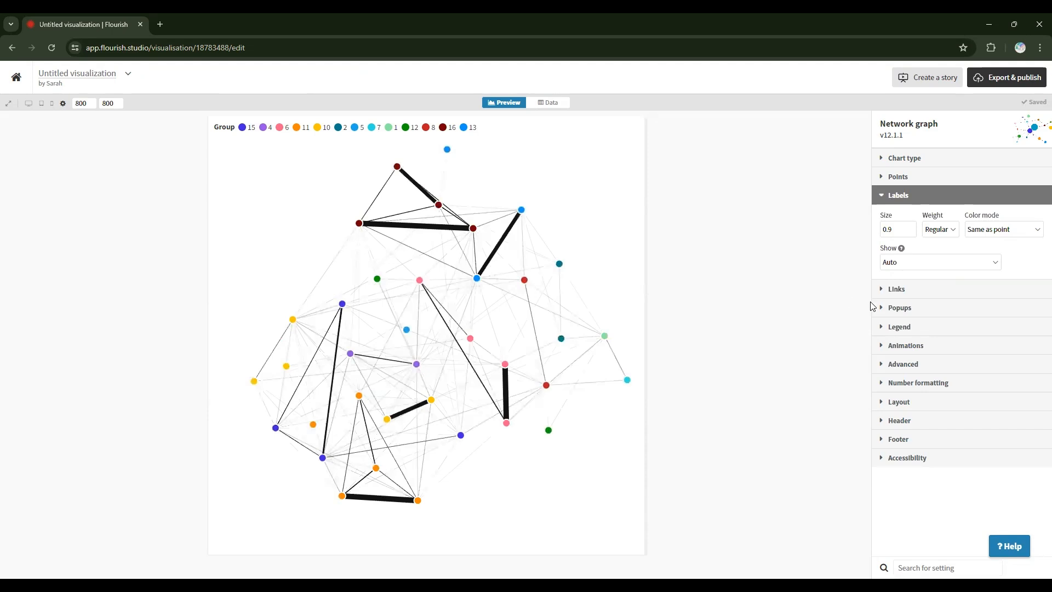
left_click(880, 177)
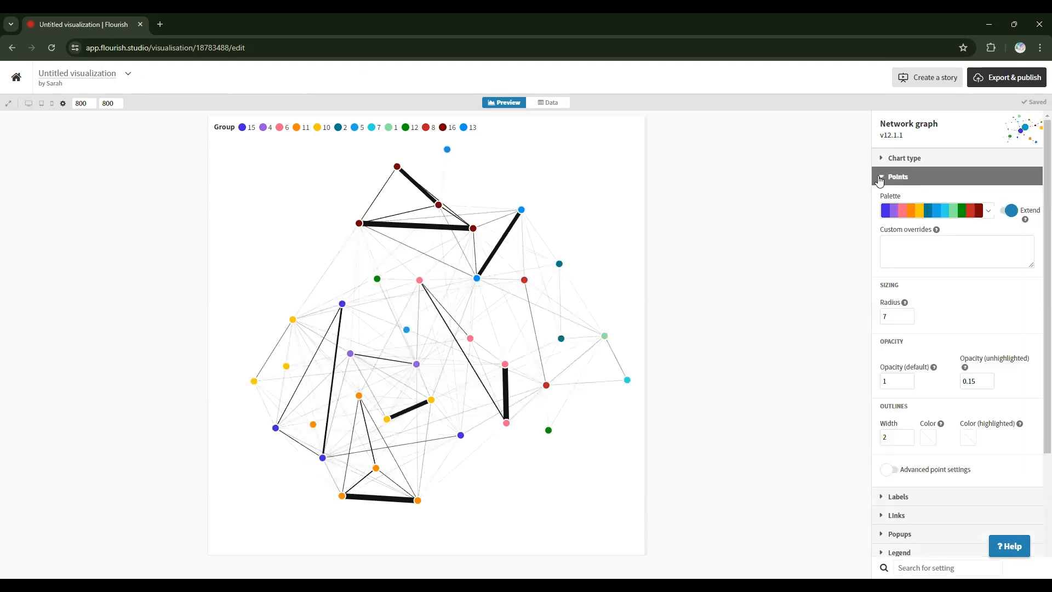
left_click(880, 178)
- Set the minimum width of the network graph's links to 1 and lower their opacity to 0.2
left_click(877, 215)
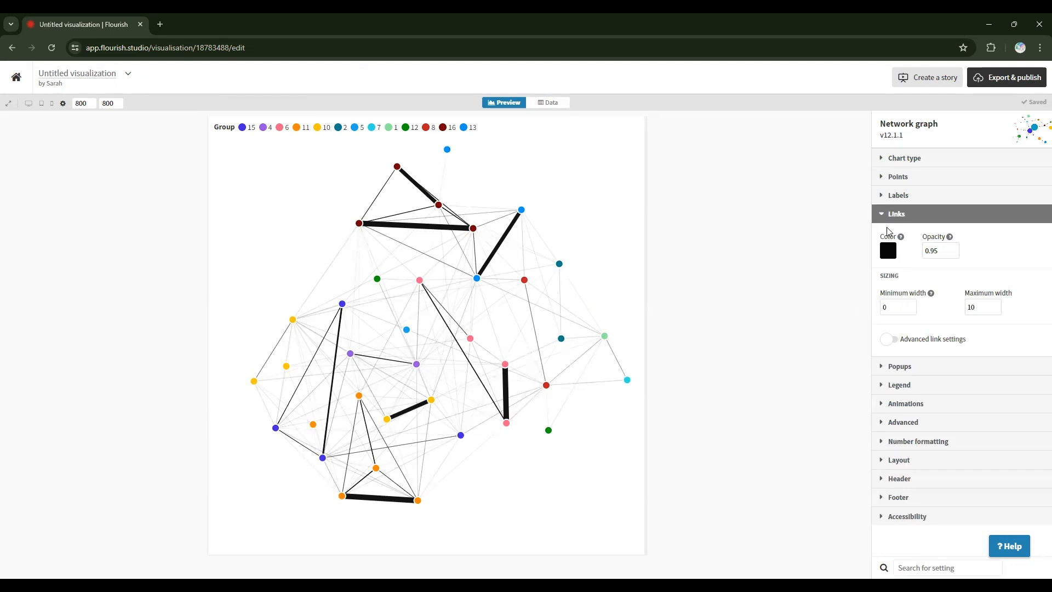
left_click(912, 306)
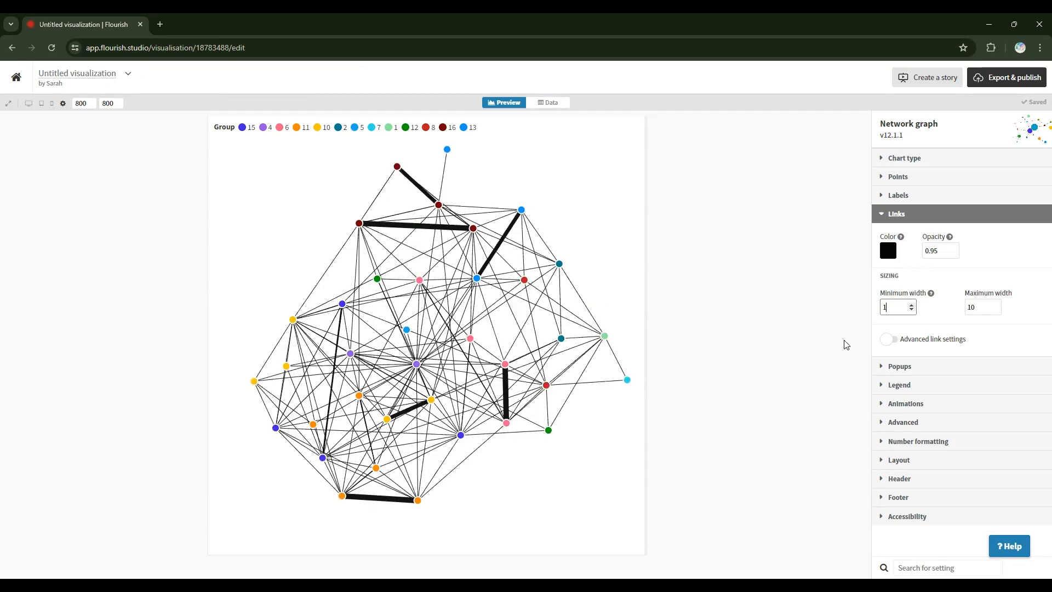
left_click(954, 254)
left_click(954, 255)
left_click(954, 254)
left_click(953, 254)
left_click(953, 254)
left_click(953, 254)
left_click(954, 254)
left_click(953, 254)
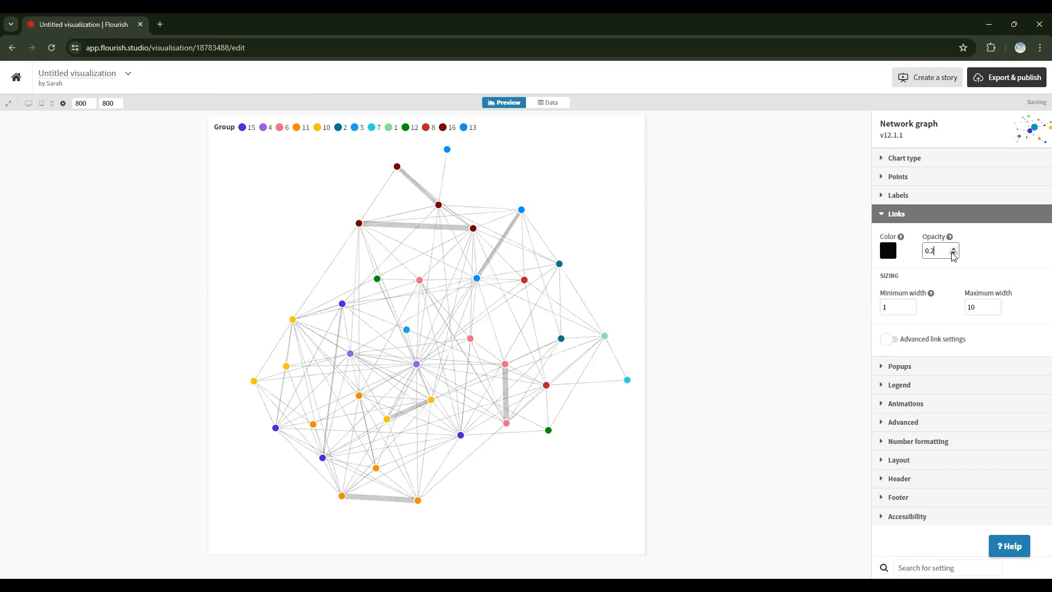
mouse_move(505, 366)
left_click(883, 218)
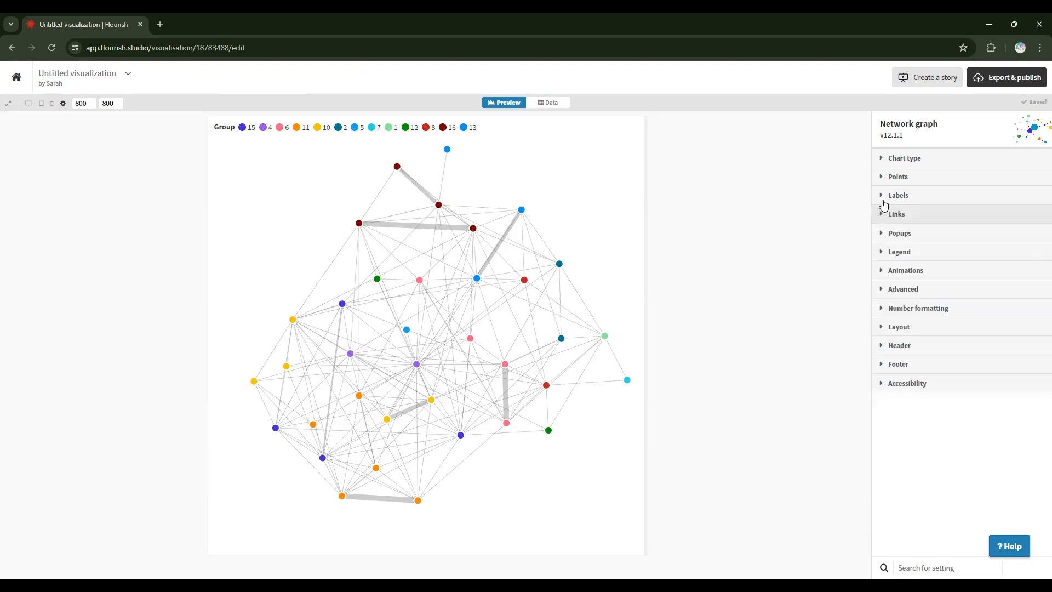
- Try the All and On hover display options for the point labels and return the display to Auto
left_click(883, 198)
left_click(905, 261)
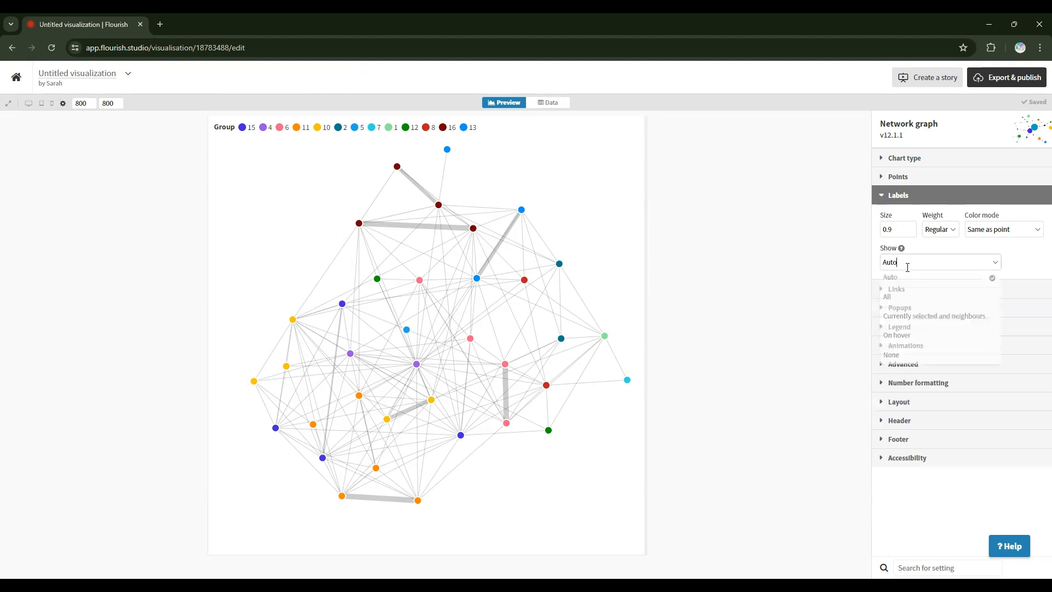
left_click(908, 300)
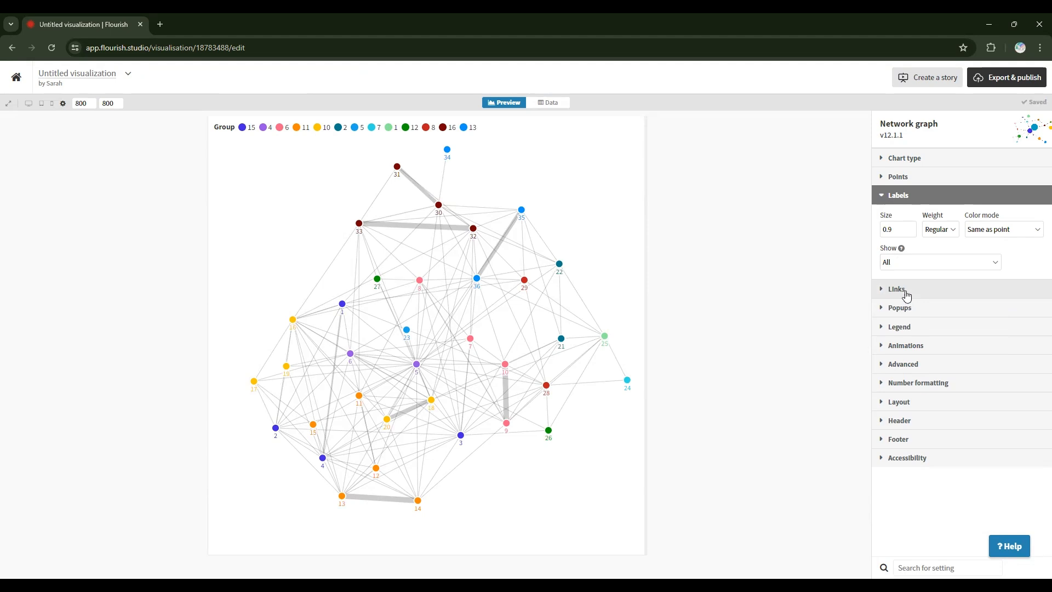
left_click(896, 263)
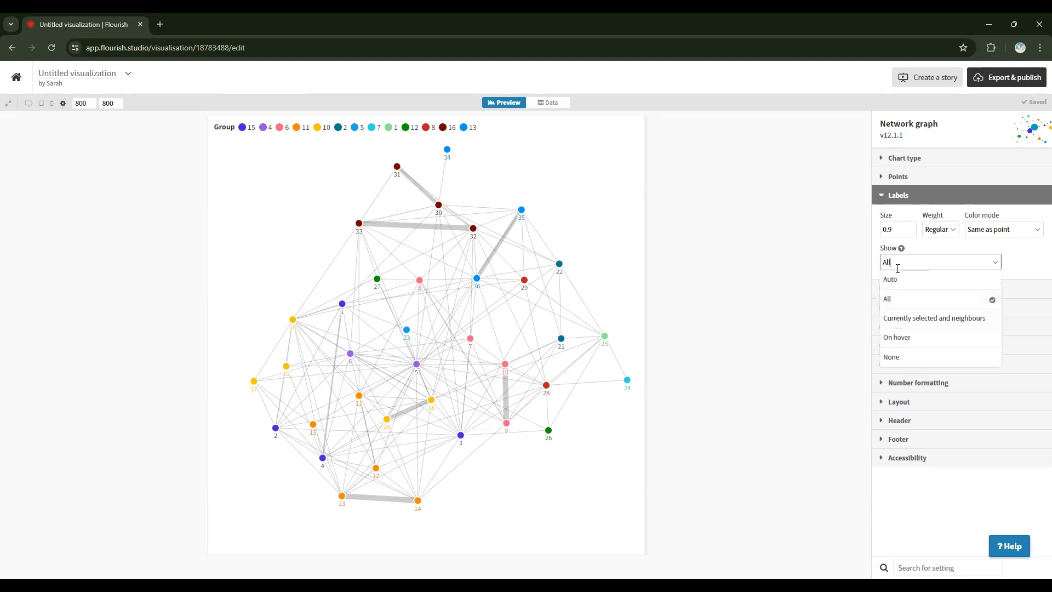
left_click(896, 343)
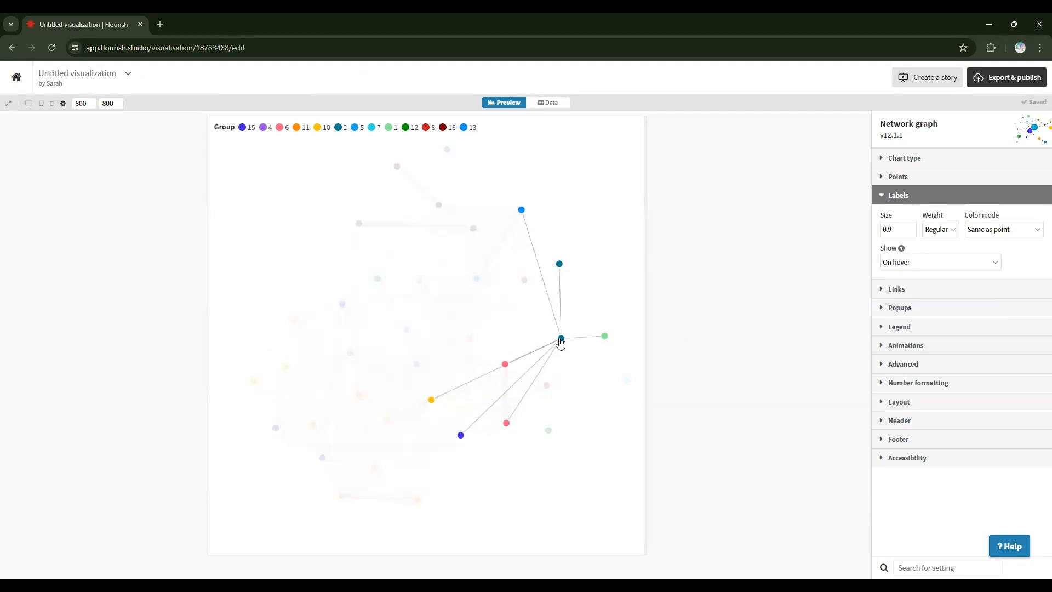
left_click(905, 262)
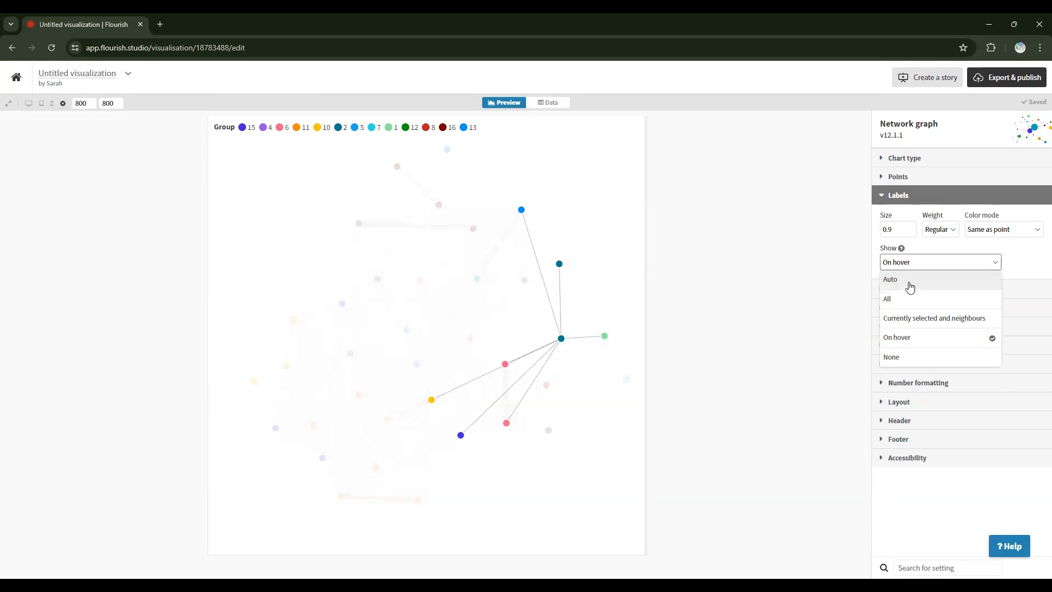
left_click(910, 280)
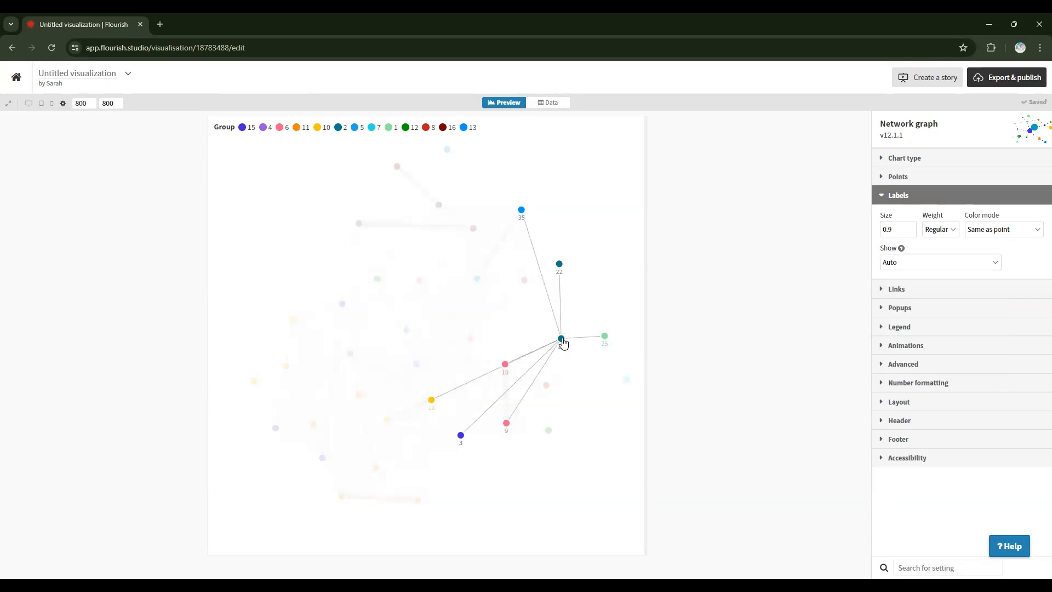
- Highlight the connections of the dark red point 32 and clear the highlight
left_click(474, 230)
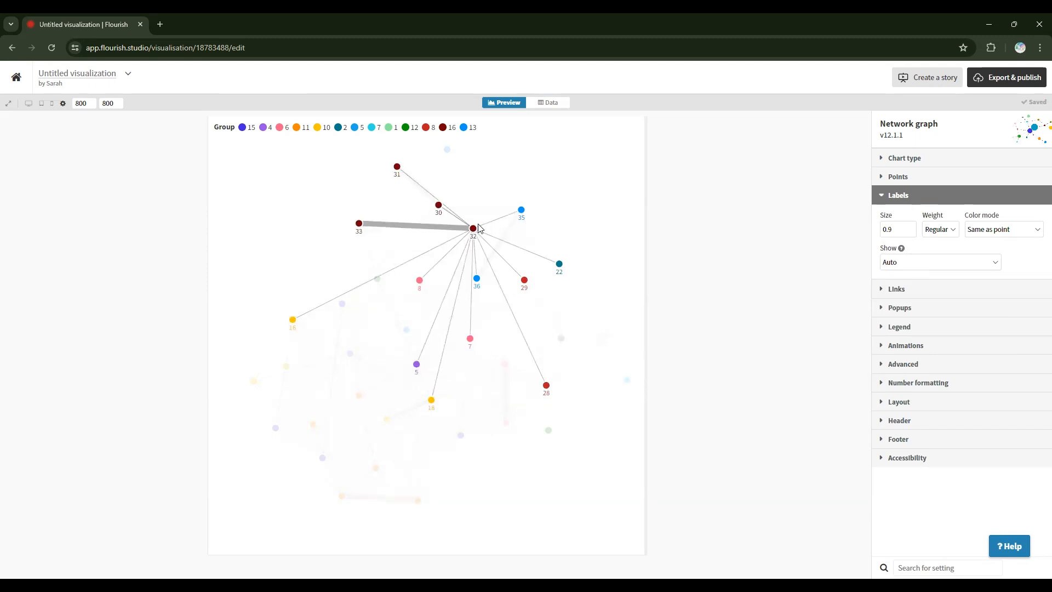
left_click(602, 205)
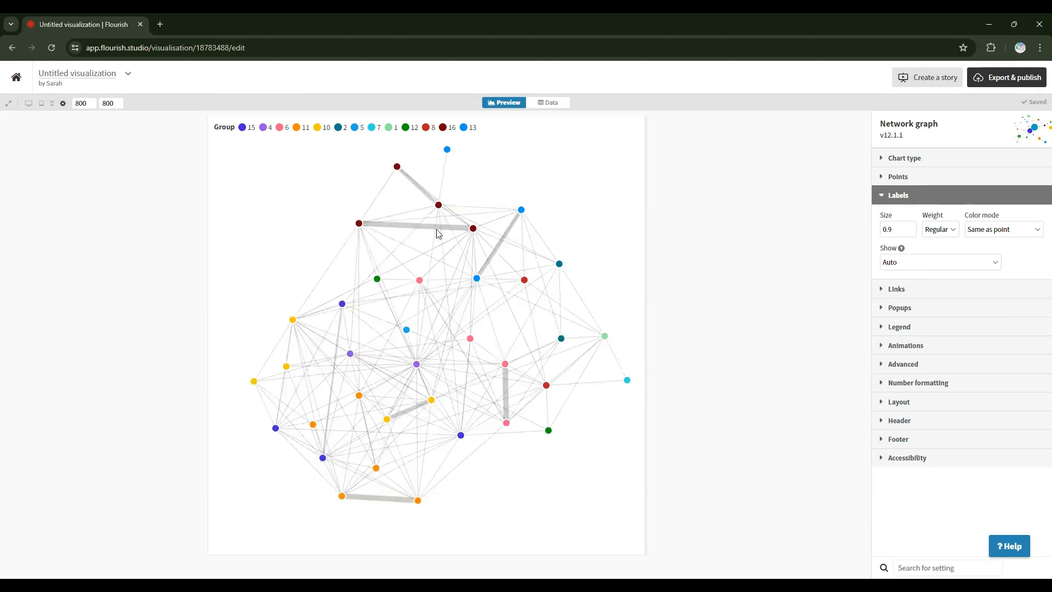
left_click(879, 197)
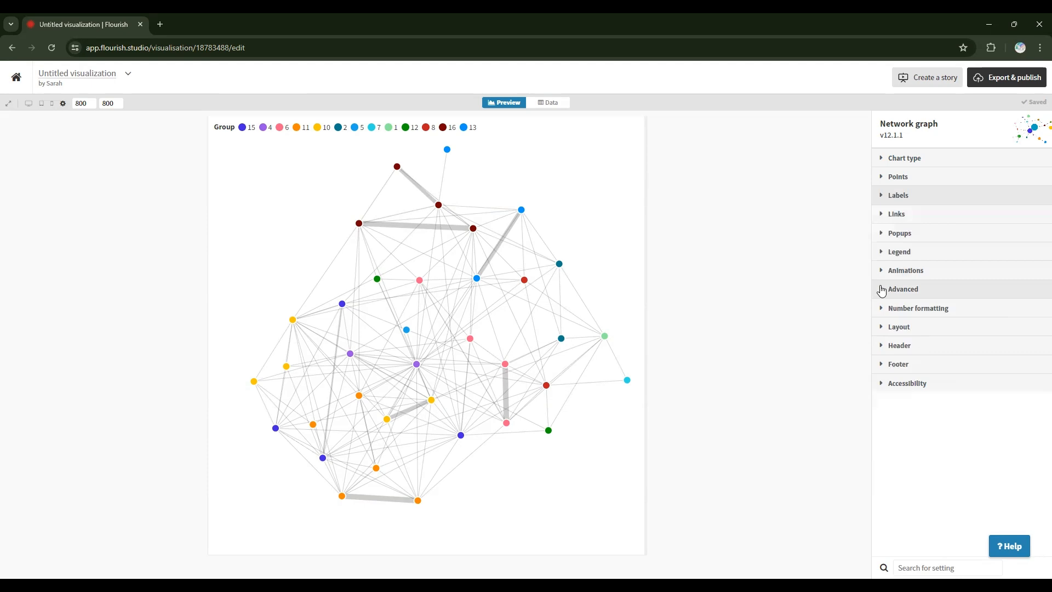
- Change the chart type to Radial network graph
left_click(882, 291)
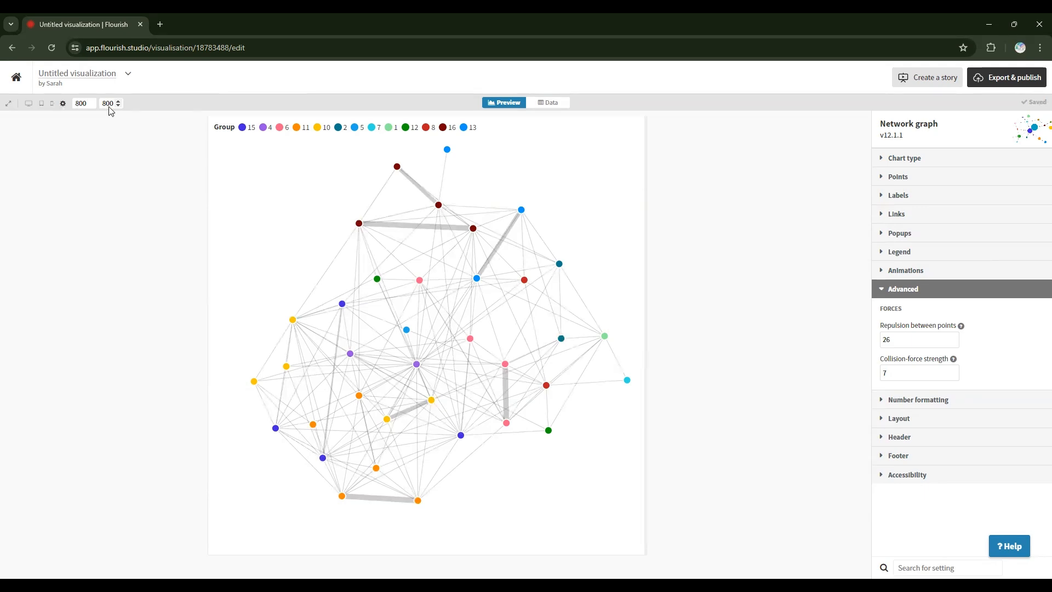
left_click(882, 291)
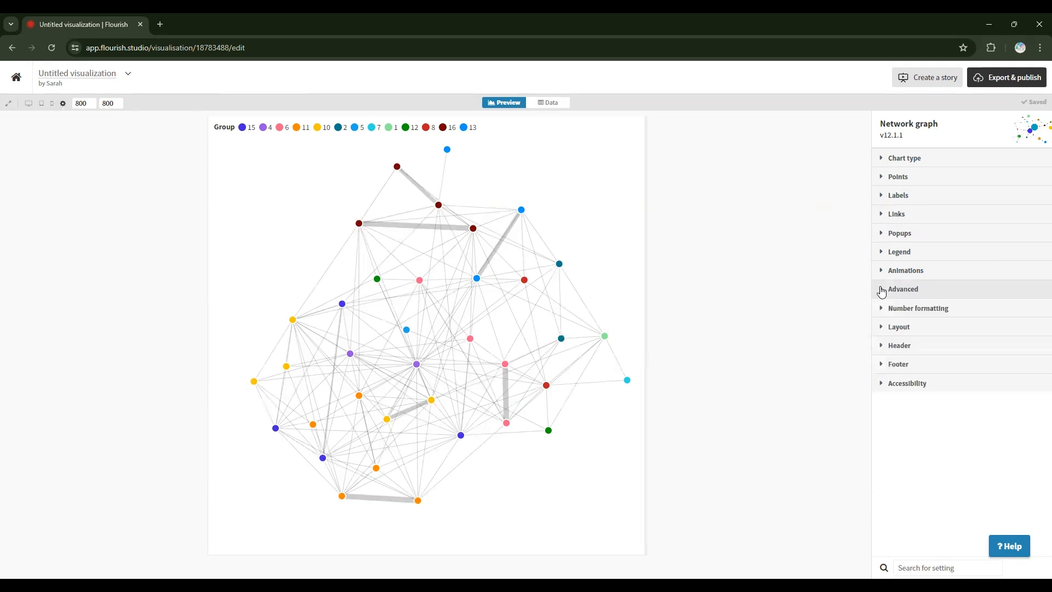
left_click(885, 162)
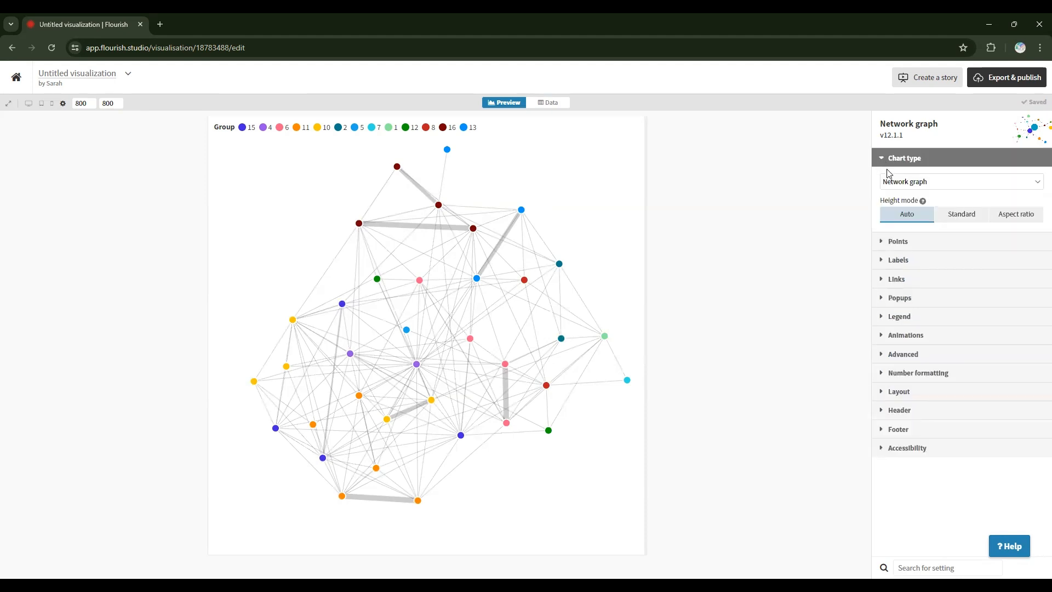
left_click(1039, 181)
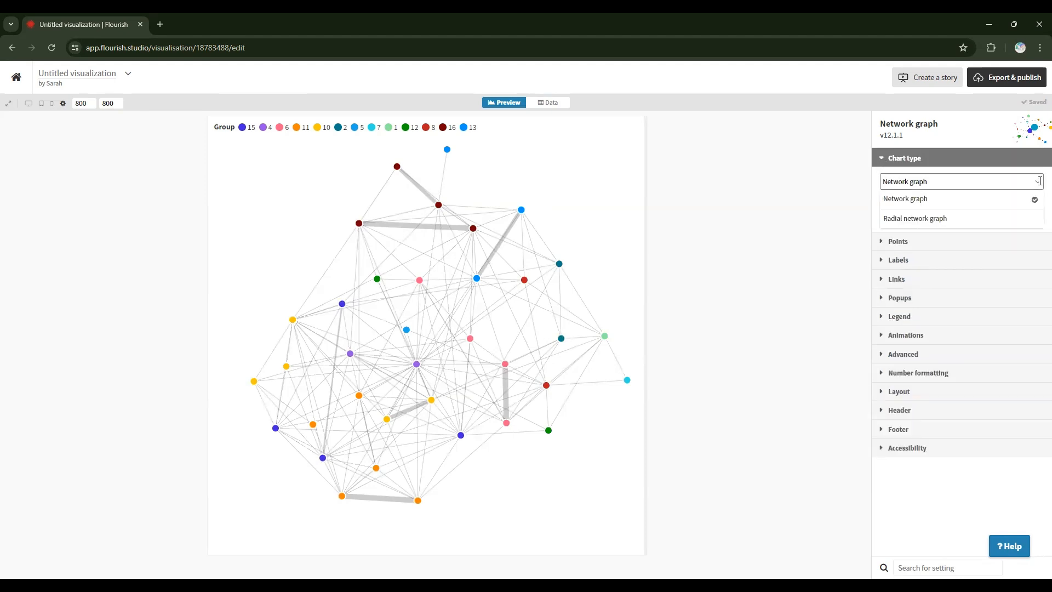
left_click(909, 219)
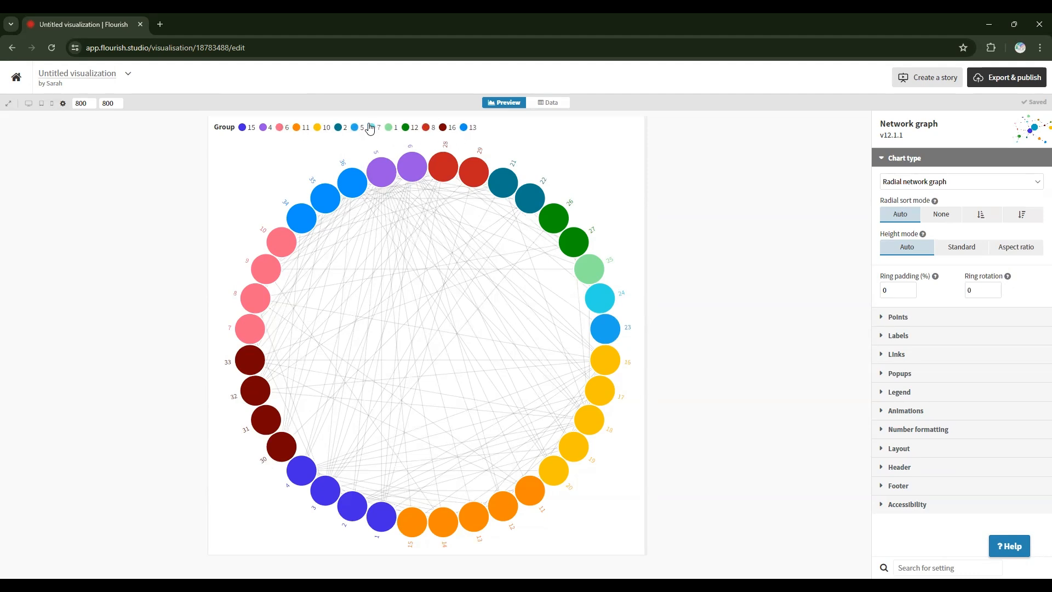
- Hide and show group 6, and hide groups 2, 7, 12, 8, 16 and 13 in the radial graph
left_click(280, 131)
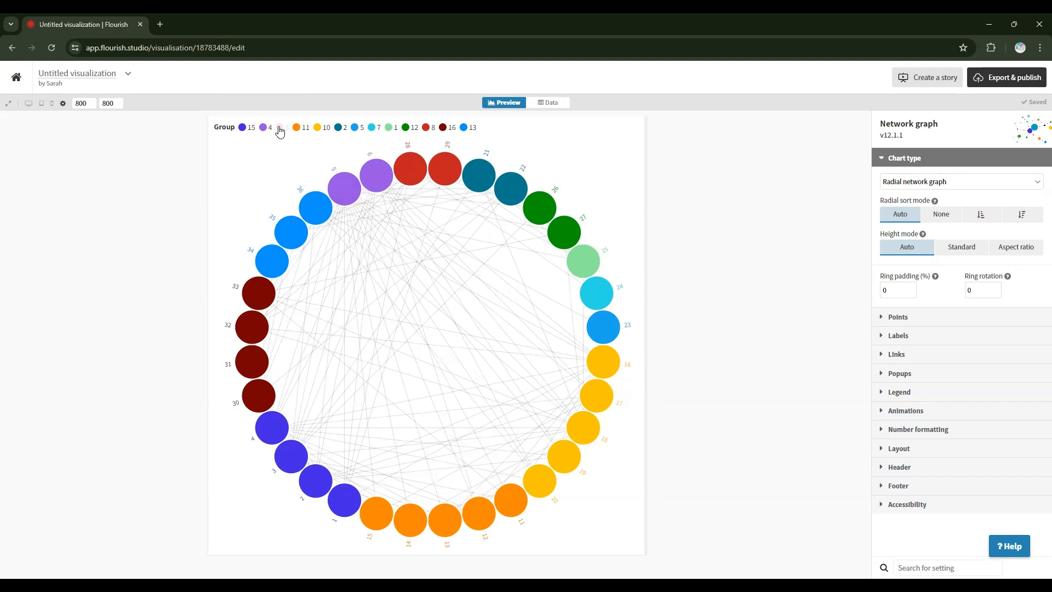
left_click(279, 130)
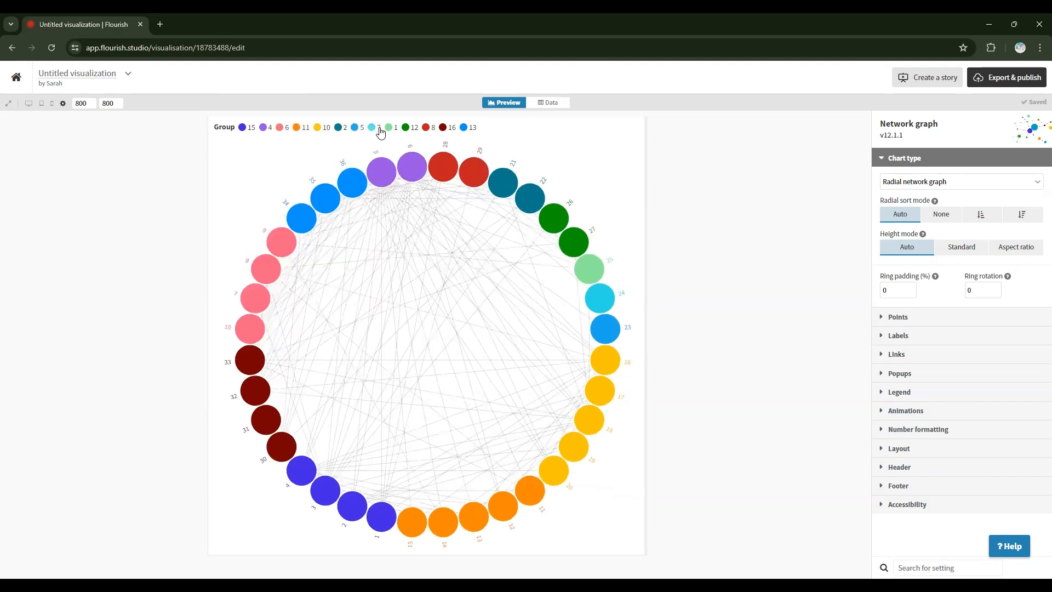
left_click(338, 130)
left_click(377, 131)
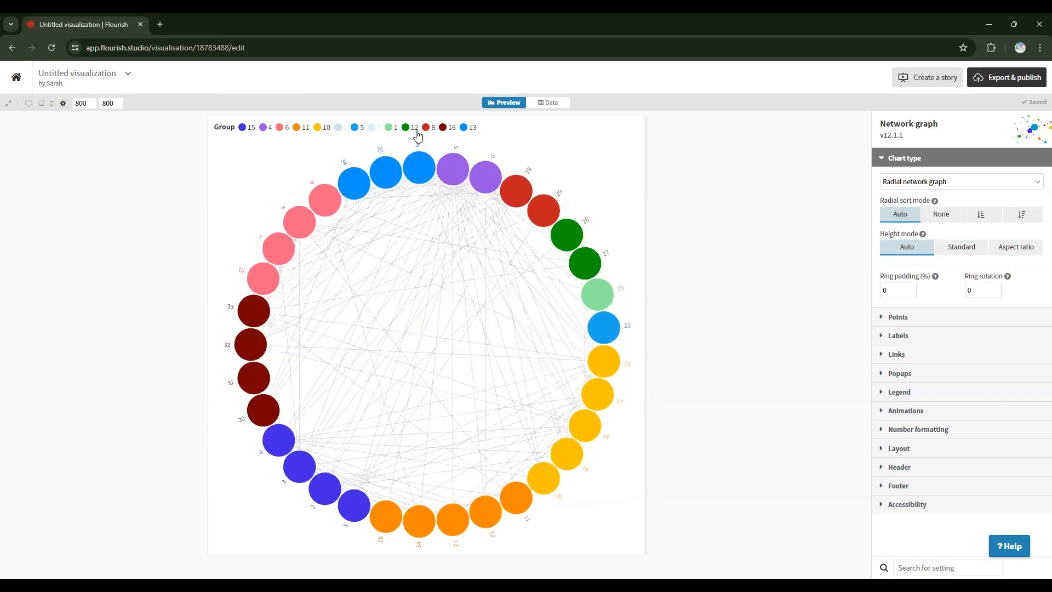
left_click(415, 131)
left_click(444, 129)
left_click(464, 130)
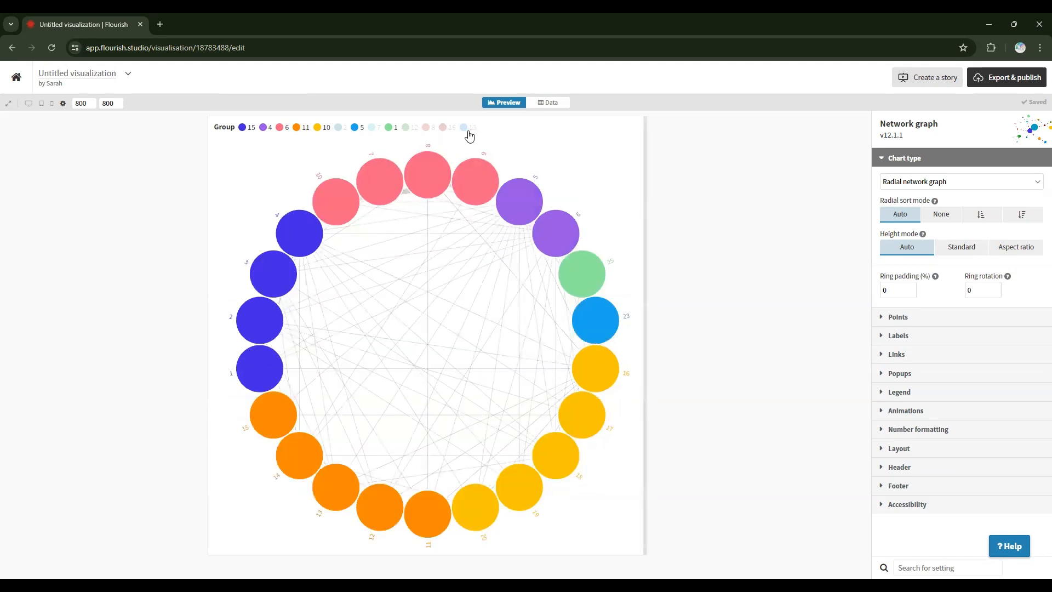
- Show groups 13, 16, 12, 7 and 2 again in the radial graph
left_click(465, 129)
left_click(443, 129)
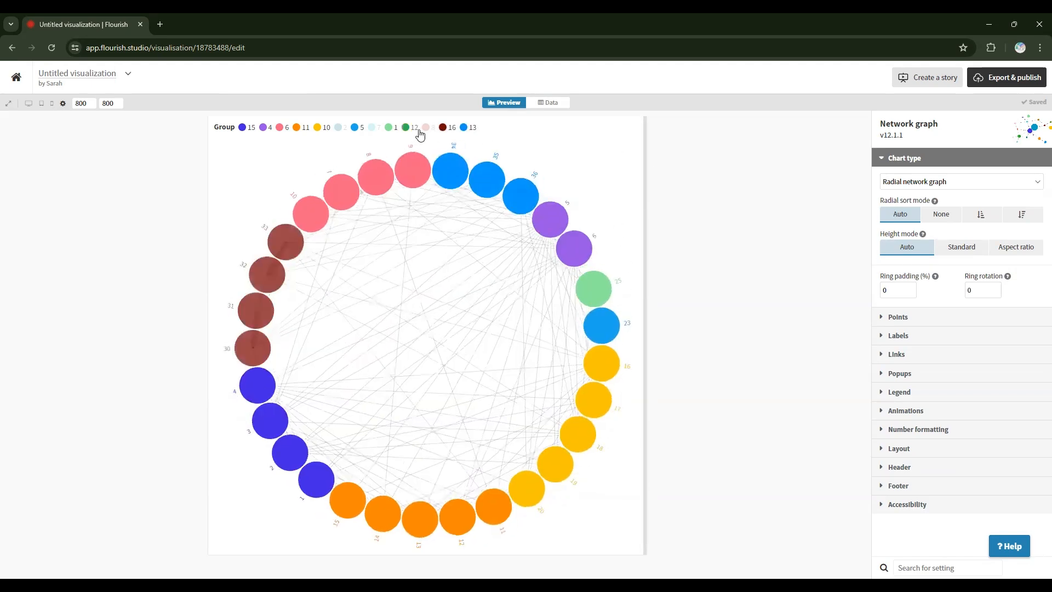
left_click(409, 129)
left_click(375, 129)
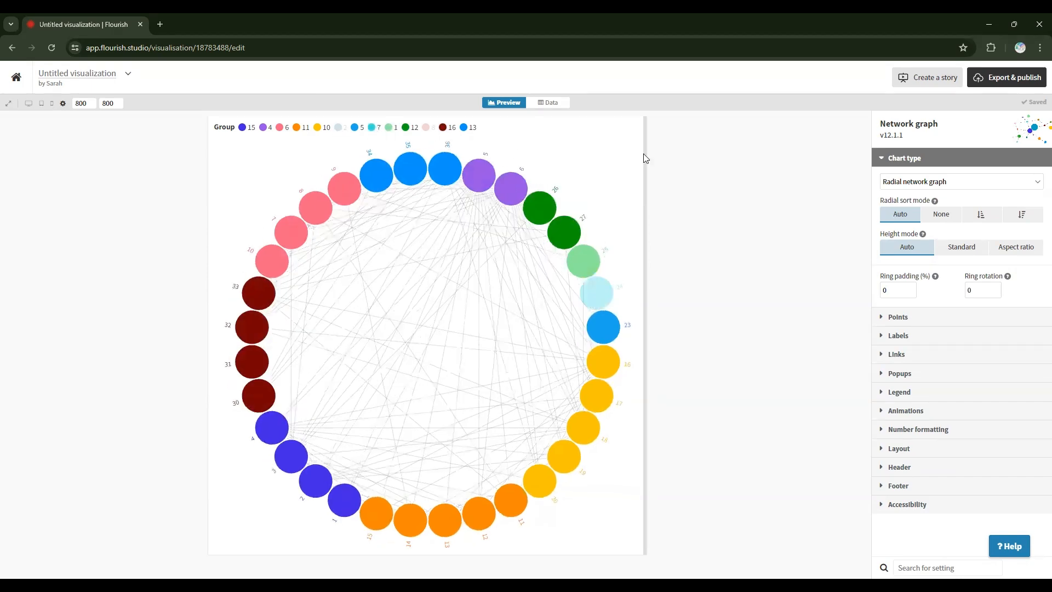
- Switch the chart type back to Network graph
left_click(935, 181)
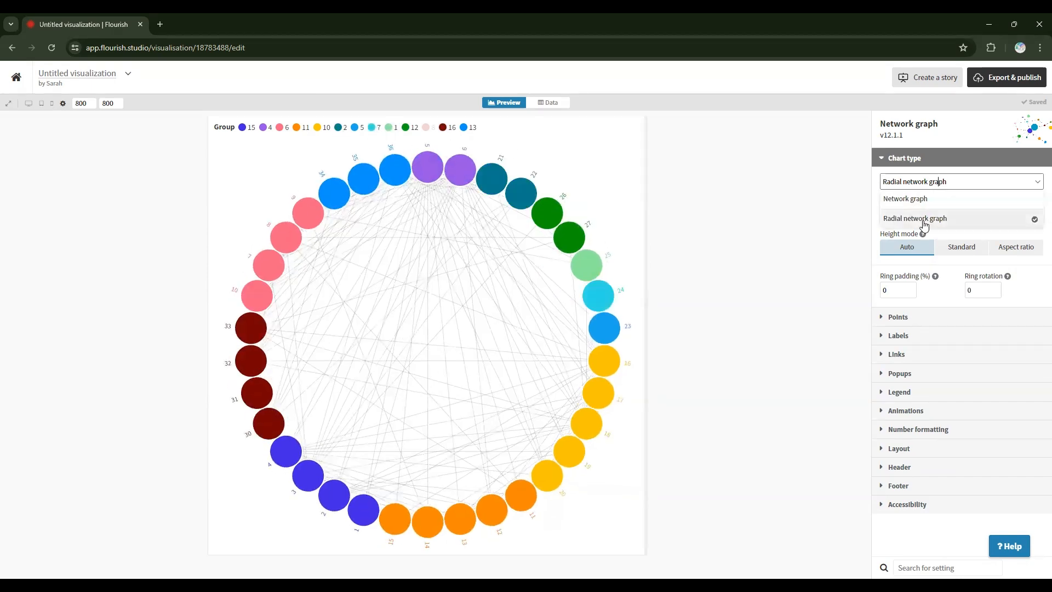
left_click(926, 199)
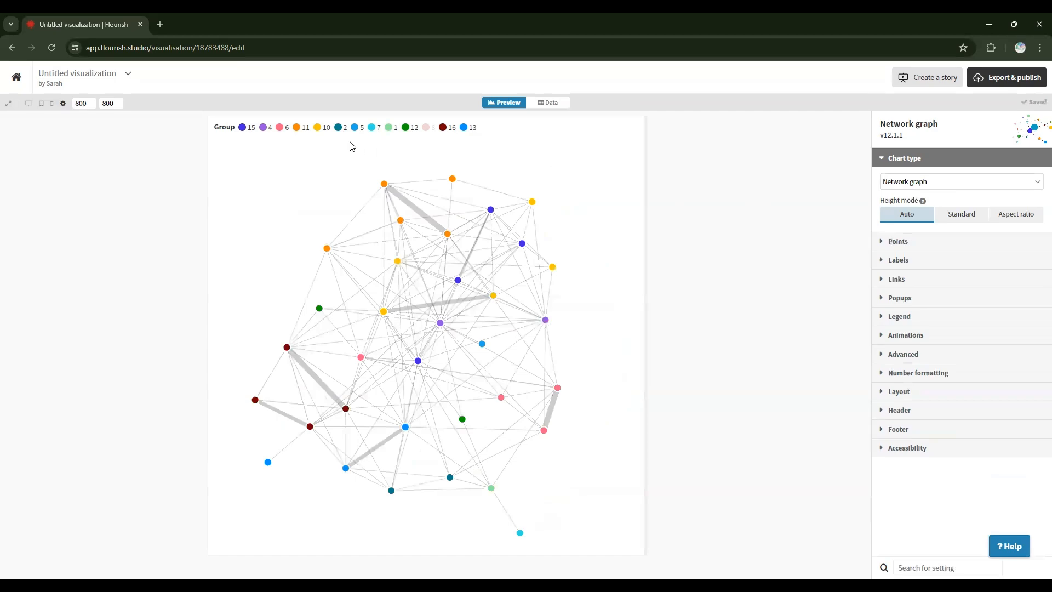
- Toggle the visibility of group 6 in the network graph, leaving the group hidden
left_click(278, 130)
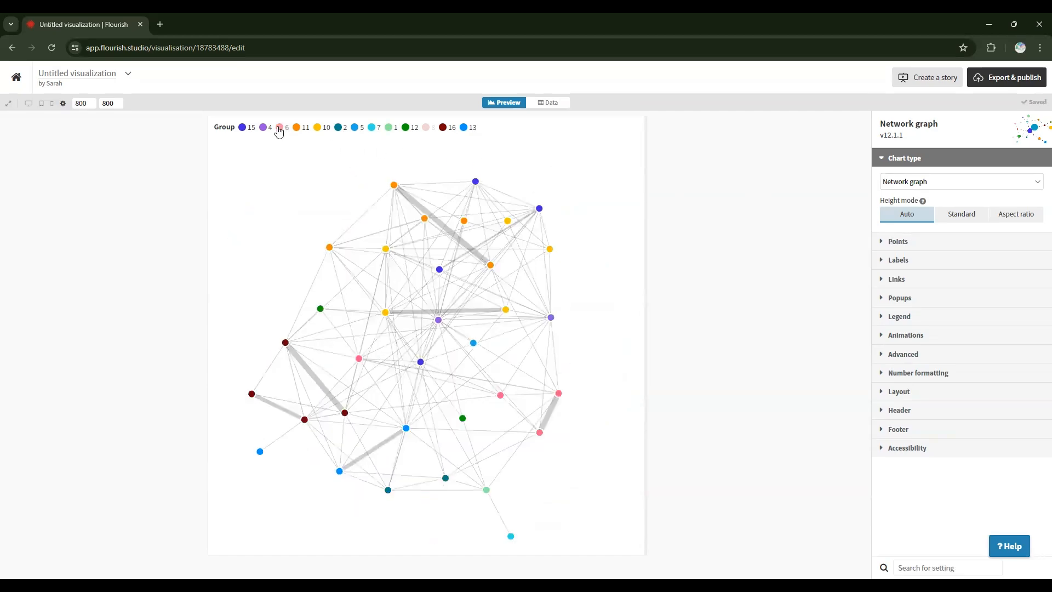
left_click(279, 130)
left_click(278, 129)
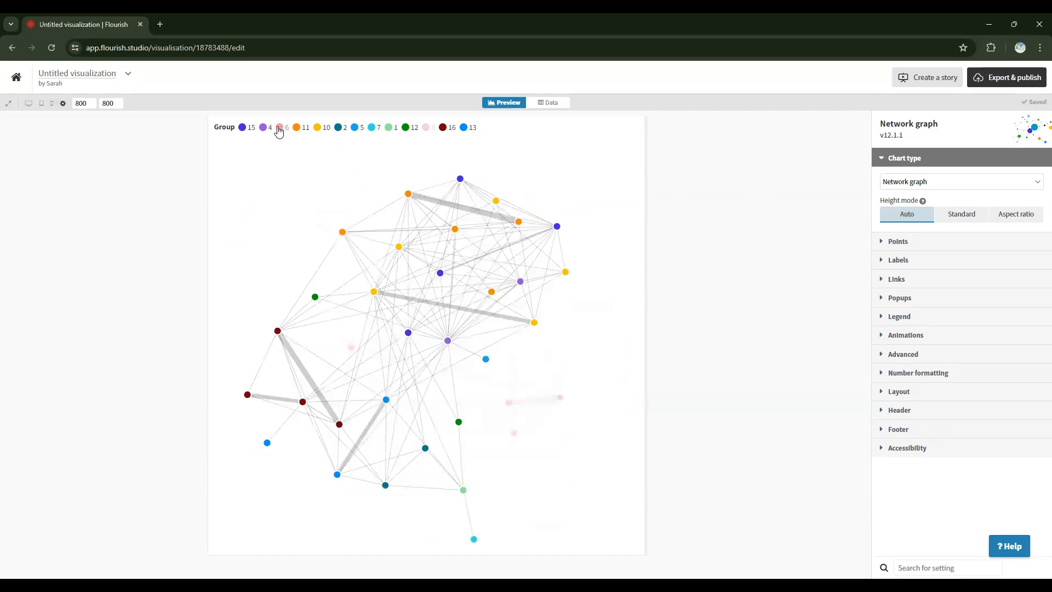